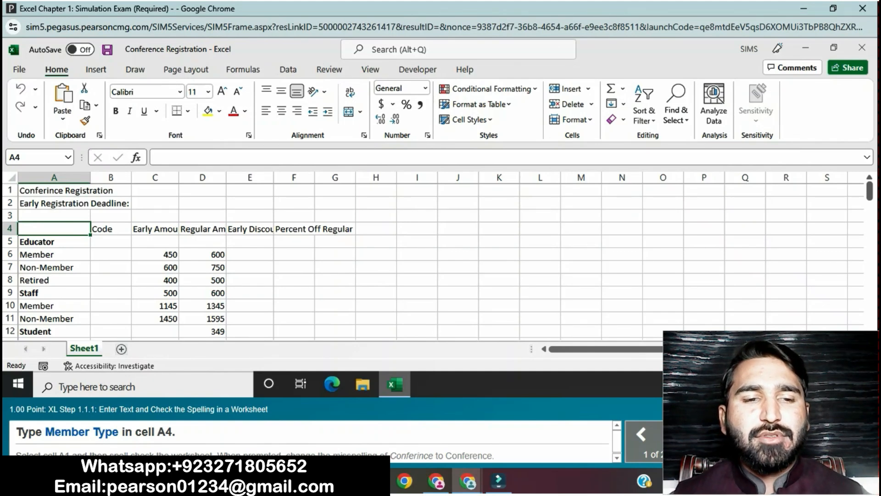
Enter the heading Member Type in cell A4.
left_click(156, 157)
type("Member T")
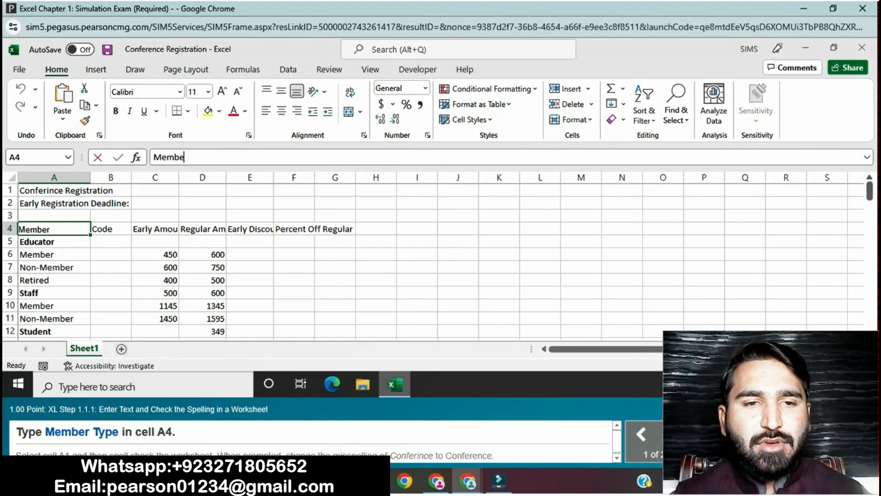
type("ype")
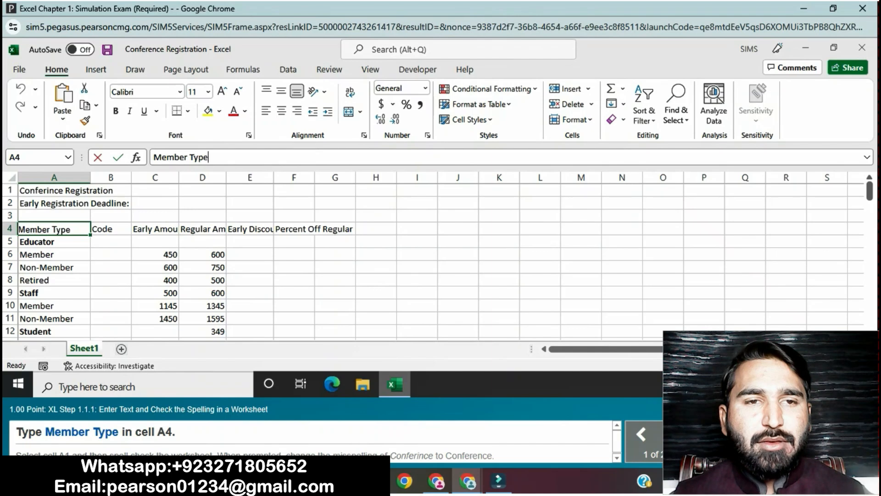
key("Return")
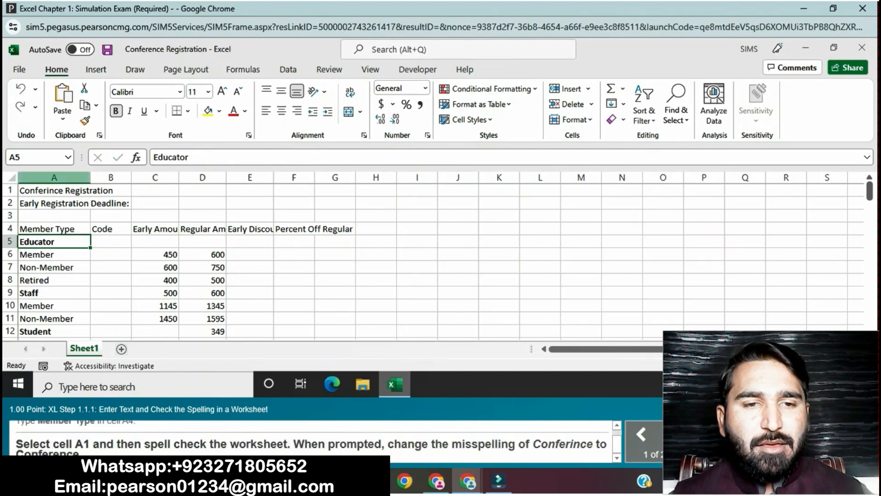
Spell-check the worksheet starting from cell A1, changing all instances of Conferince to Conference.
left_click(90, 190)
key("alt")
key("r")
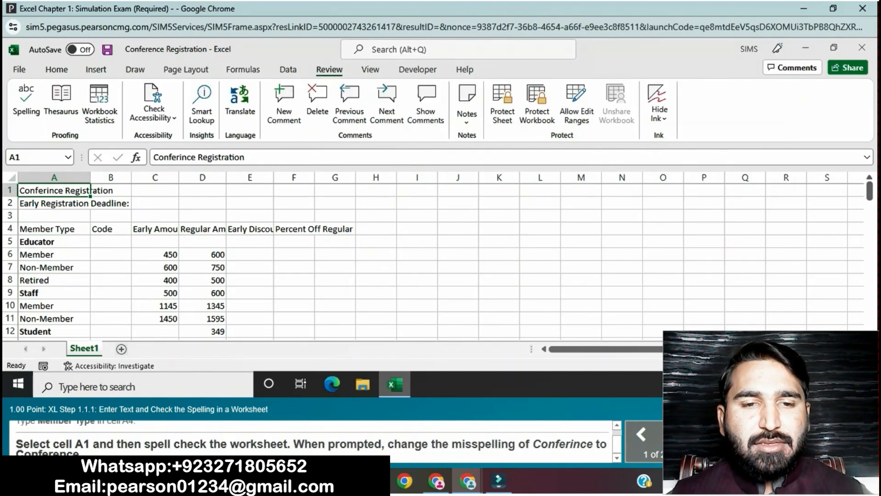
key("Left")
key("Left")
key("Return")
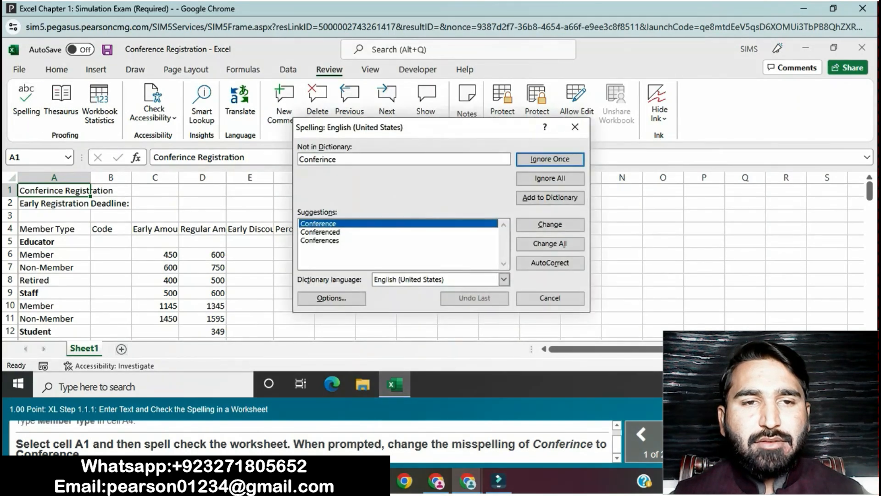
left_click(550, 243)
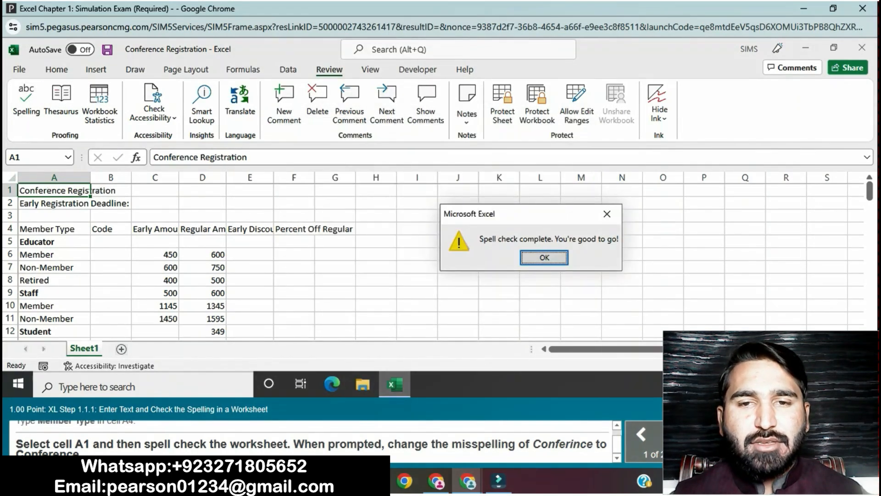
left_click(545, 257)
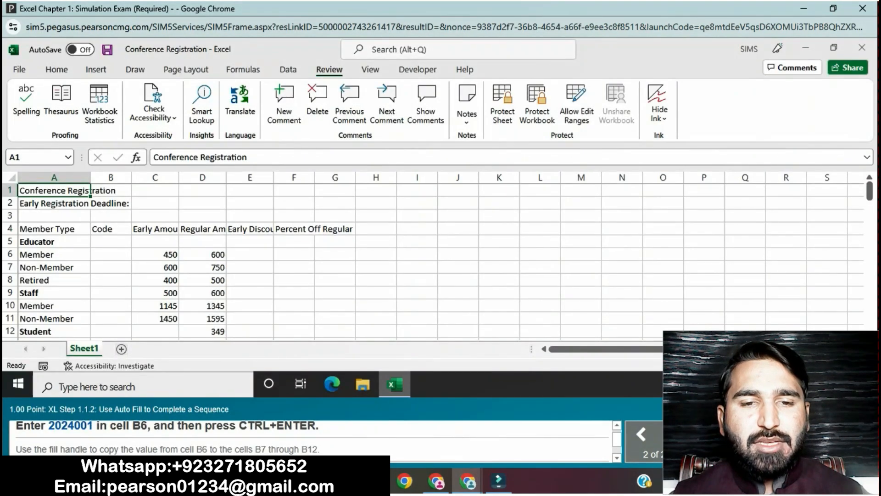
Enter the code 2024001 in cell B6 for the first Member row.
left_click(111, 242)
left_click(111, 255)
type("2")
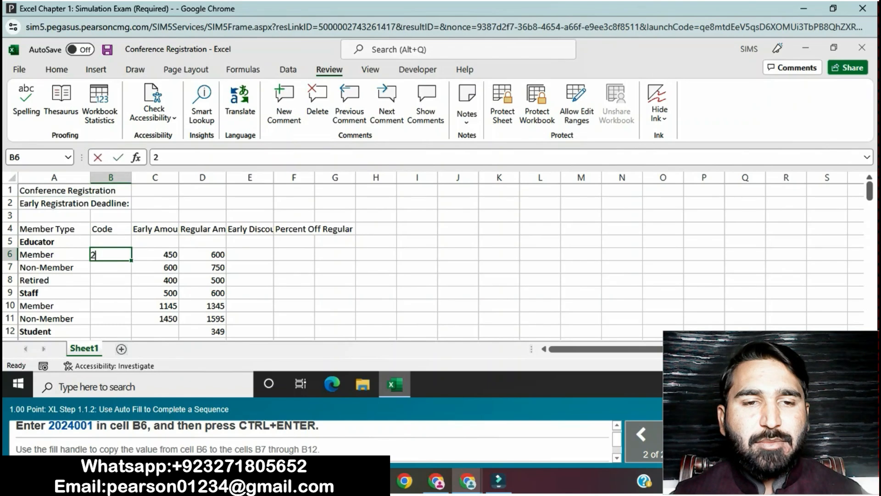
type("024001")
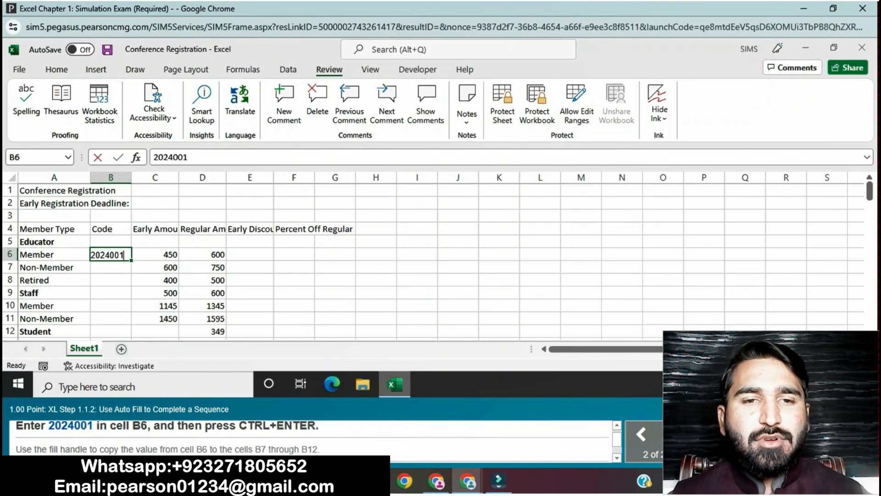
key("Return")
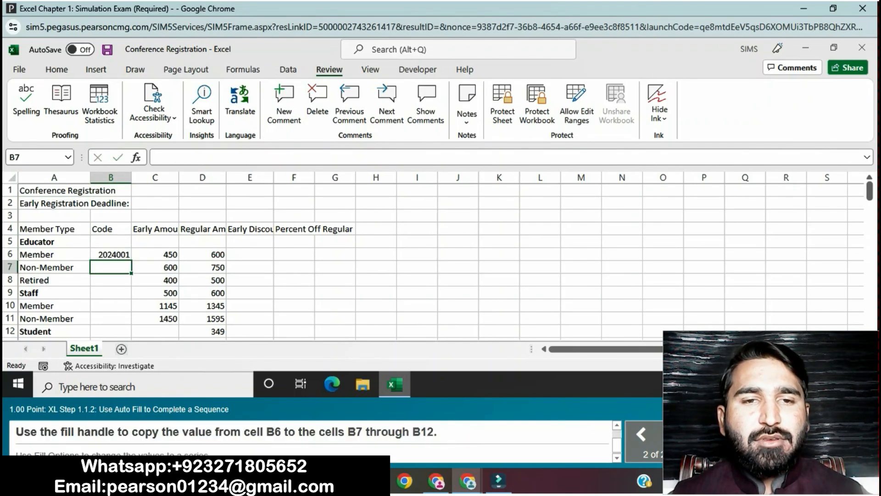
Auto Fill the code from cell B6 down through B12 and set the fill option to Fill Series.
left_click(111, 254)
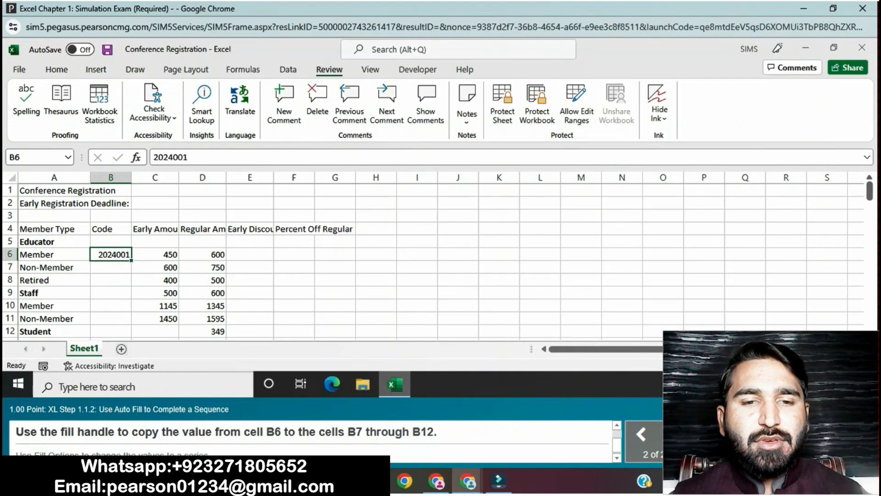
left_click_drag(131, 260, 131, 285)
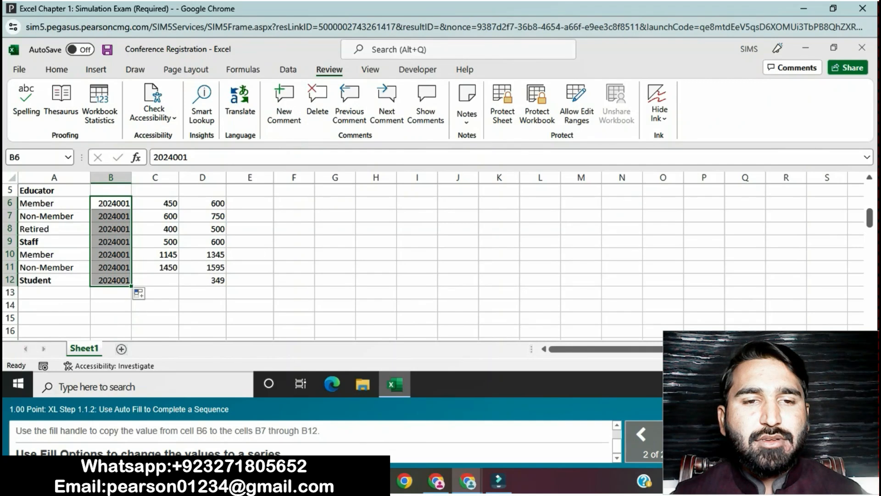
left_click(142, 293)
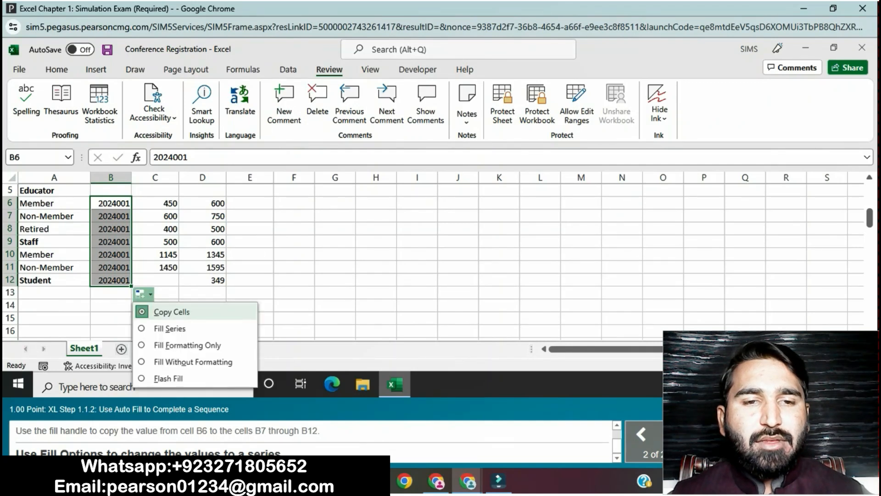
left_click(169, 328)
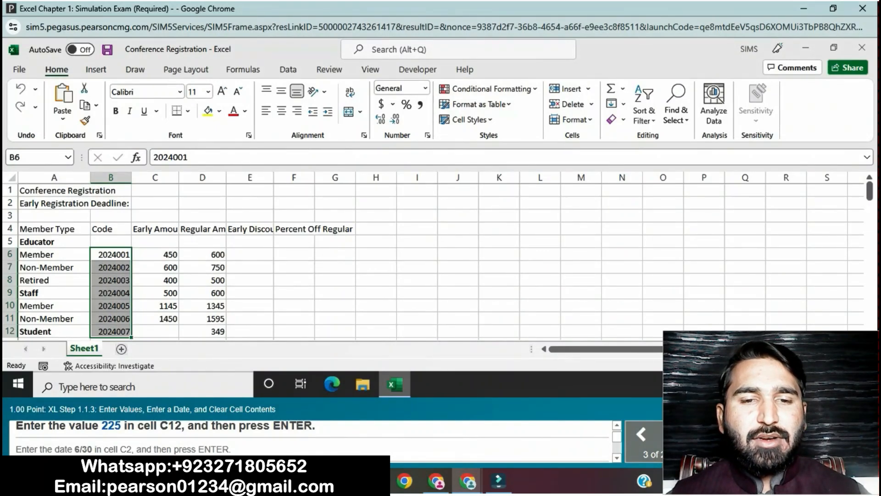
Enter the value 225 in cell C12 as the Student early amount.
left_click(155, 331)
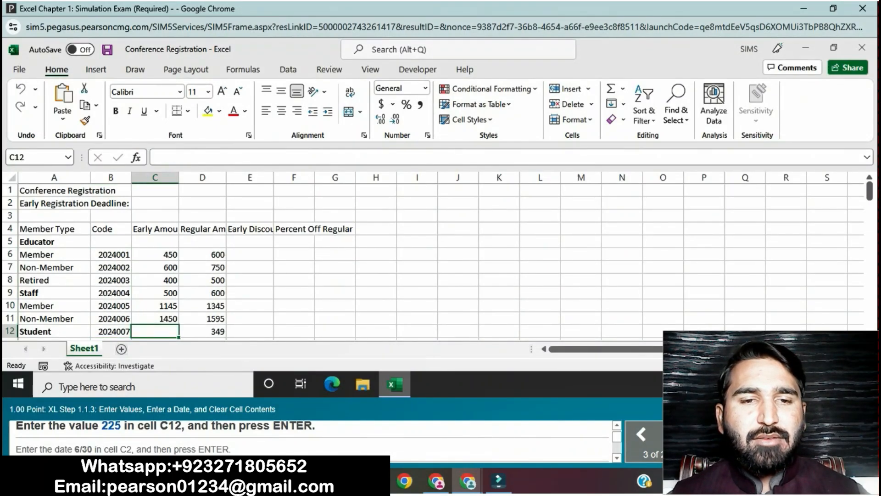
left_click(172, 157)
type("225")
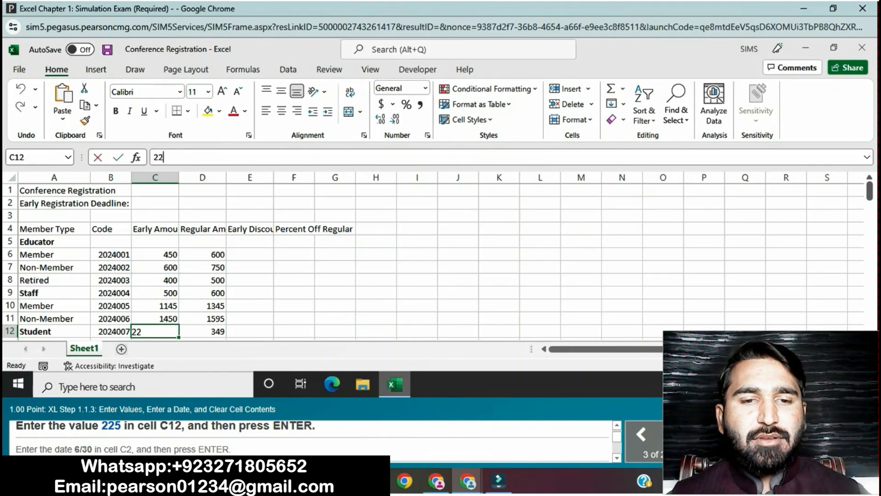
key("Return")
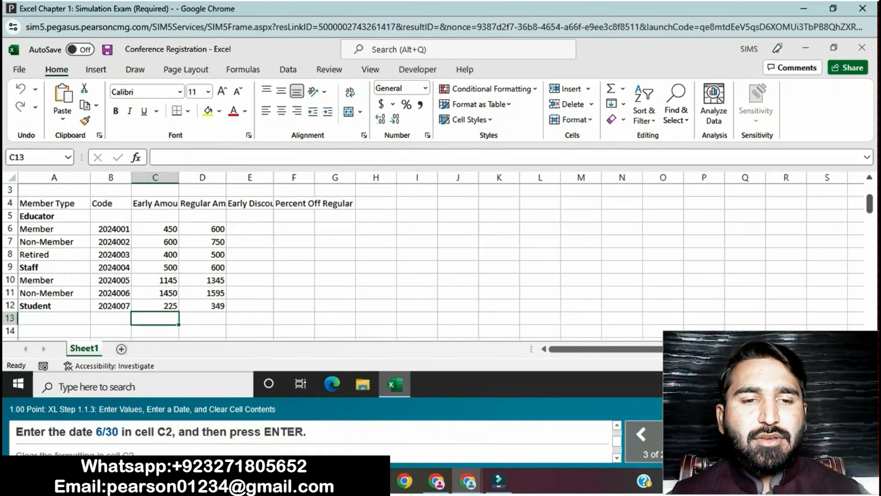
Enter the date 6/30 in cell C2 beside the Early Registration Deadline label.
scroll(330, 262, "up", 1)
left_click(156, 203)
left_click(184, 157)
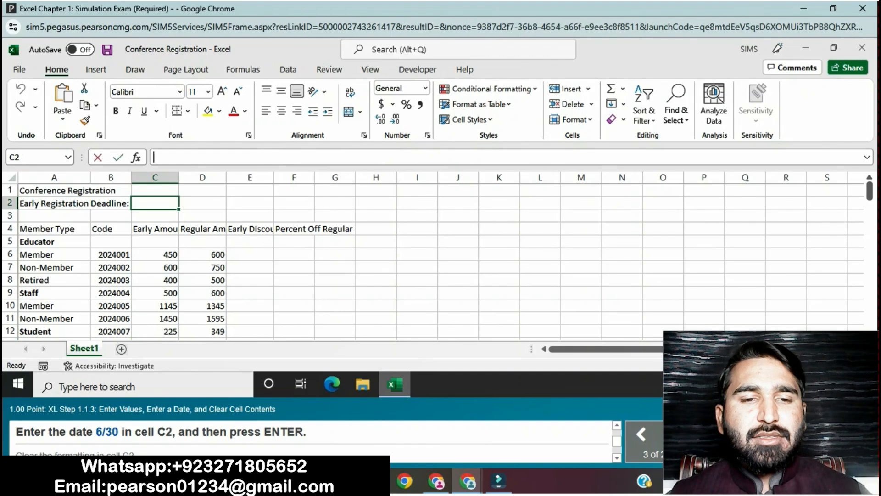
type("6/30")
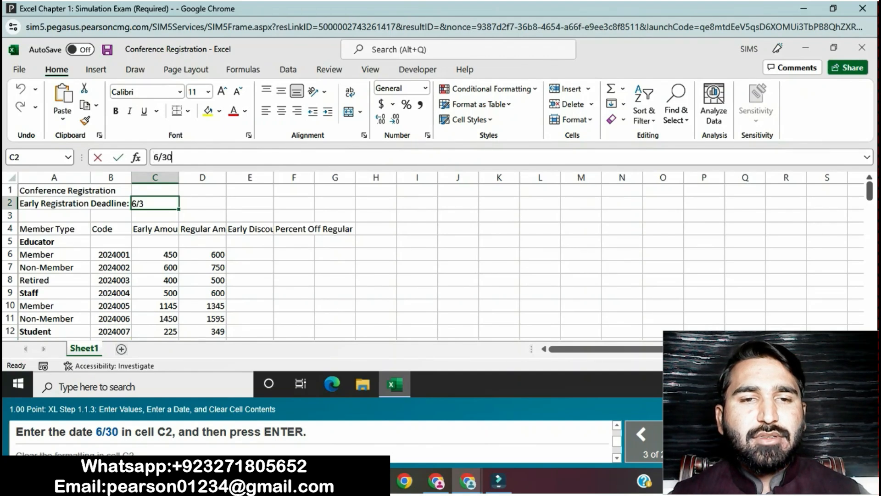
key("Return")
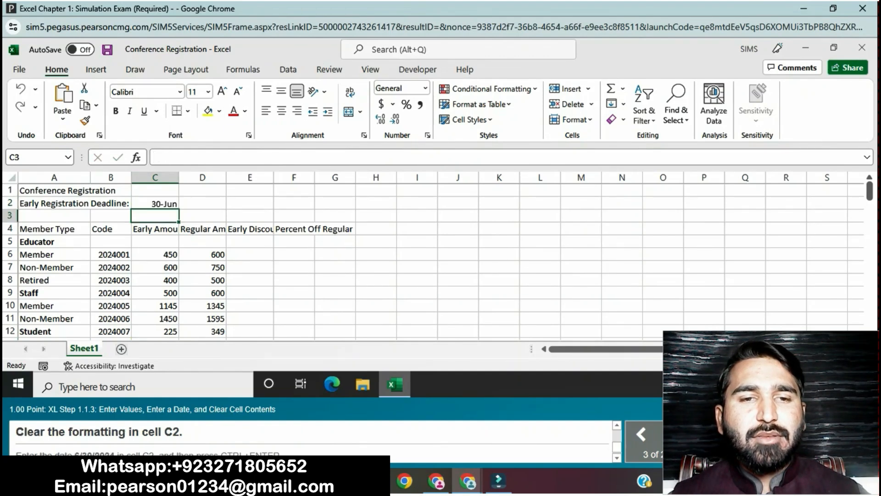
Clear only the formatting of the deadline date in cell C2.
left_click(155, 203)
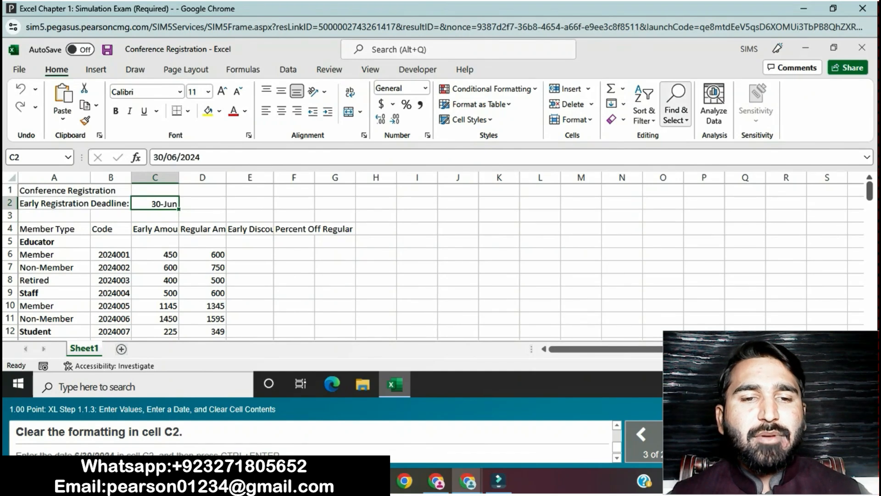
left_click(616, 119)
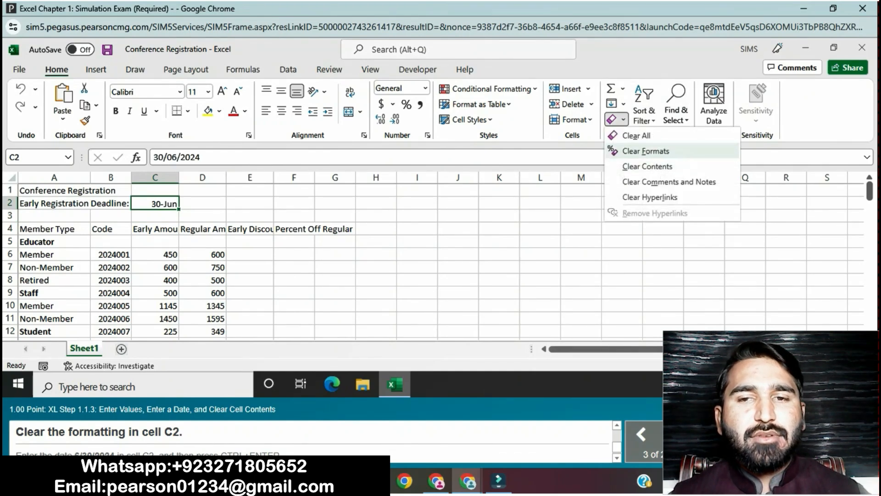
left_click(643, 151)
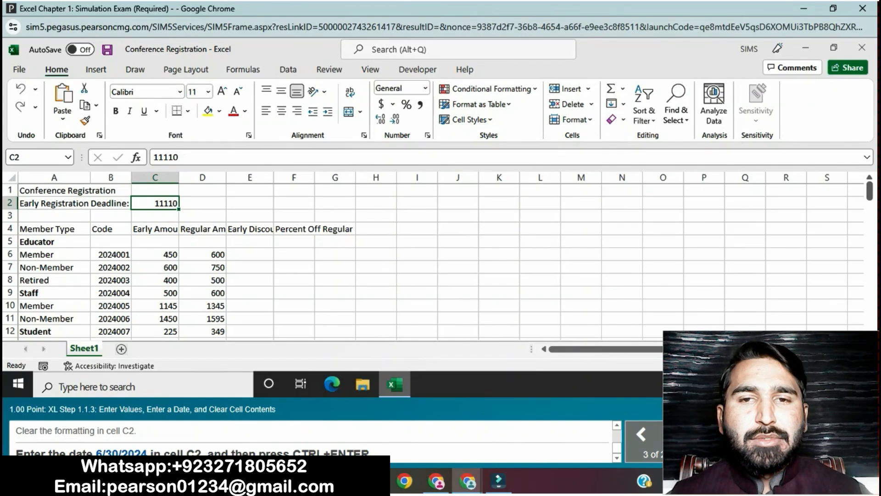
Replace the contents of cell C2 with the full date 6/30/2024.
left_click(666, 157)
key("BackSpace")
key("BackSpace")
key("BackSpace")
key("BackSpace")
key("BackSpace")
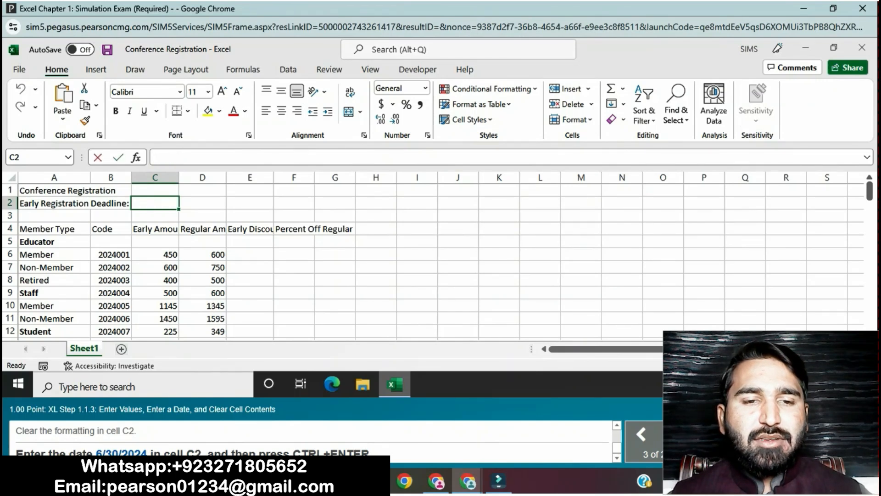
type("6/30")
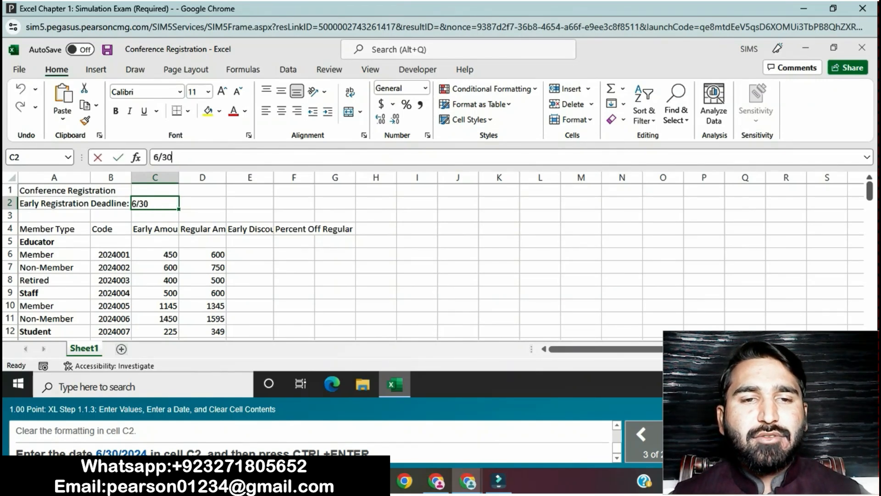
type("/2024")
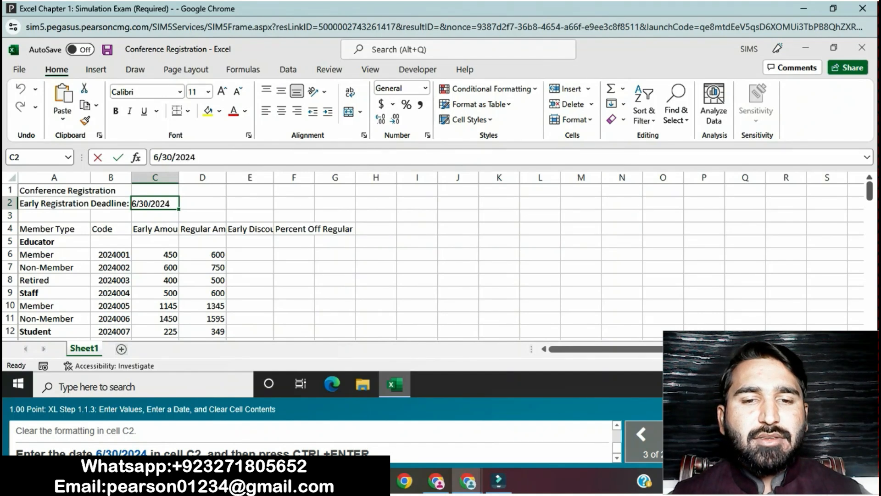
key("Return")
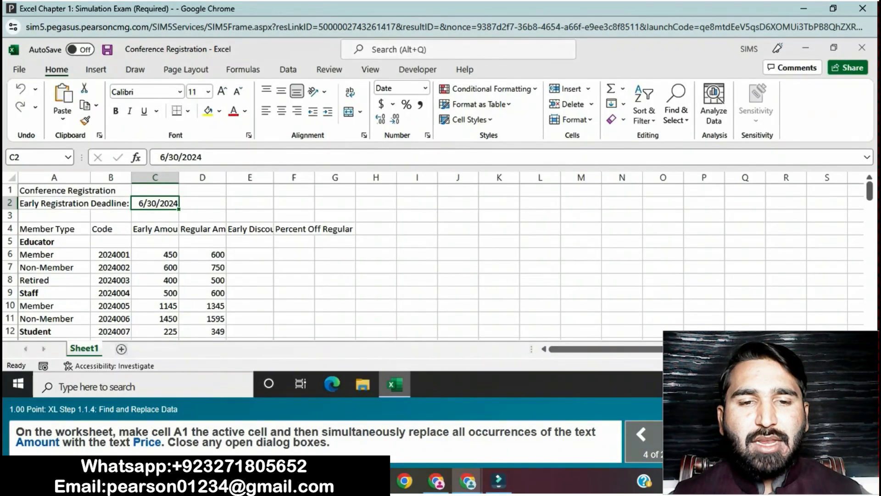
Starting from cell A1, replace all occurrences of Amount with Price in the worksheet.
left_click(55, 190)
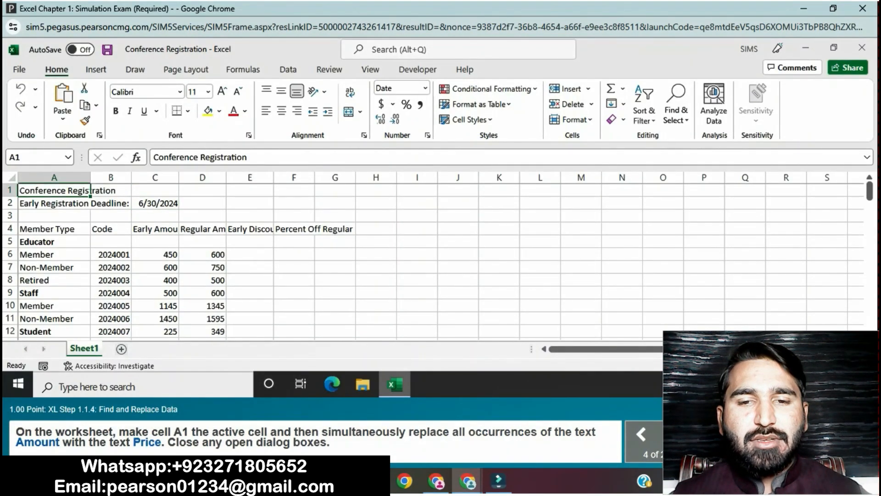
left_click(675, 114)
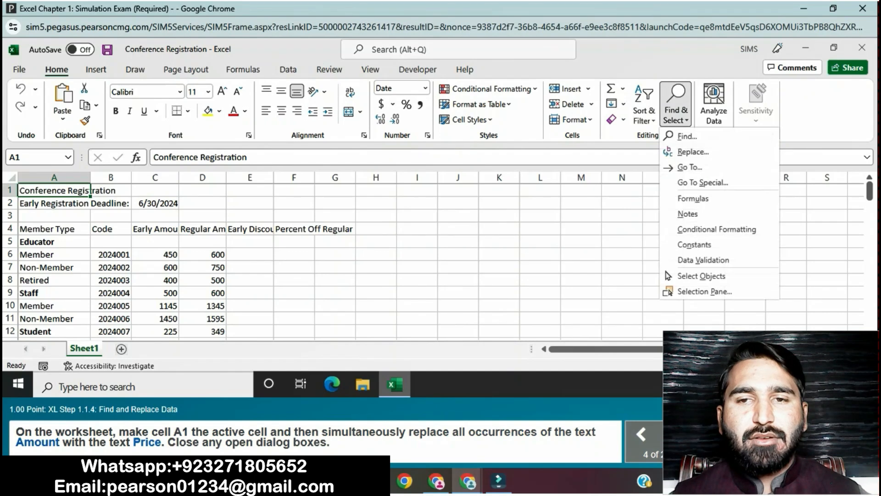
left_click(693, 151)
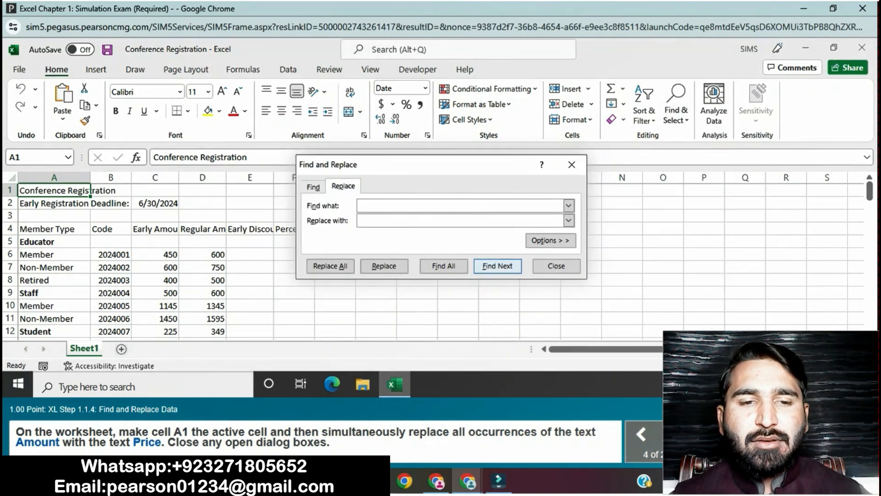
type("Amount")
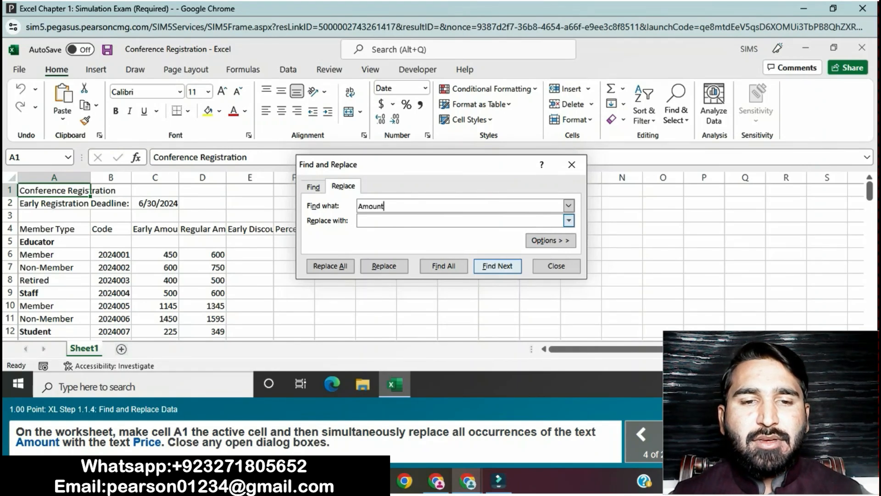
left_click(464, 221)
type("P")
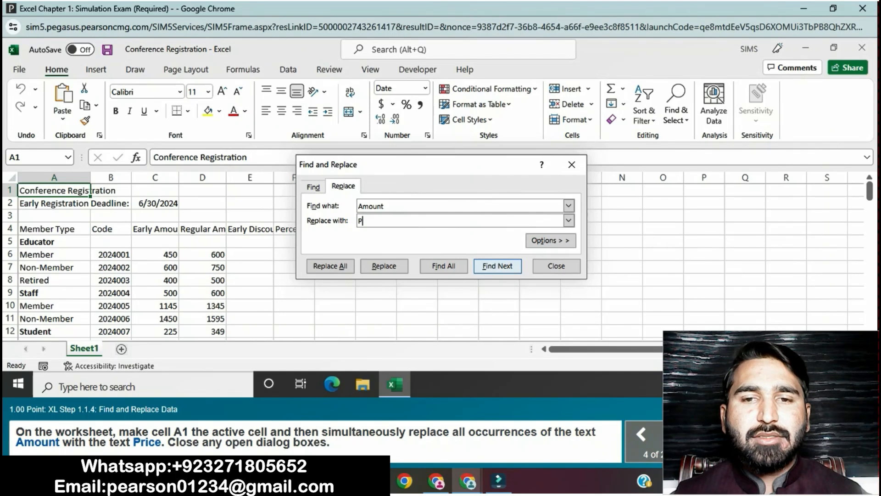
type("rice")
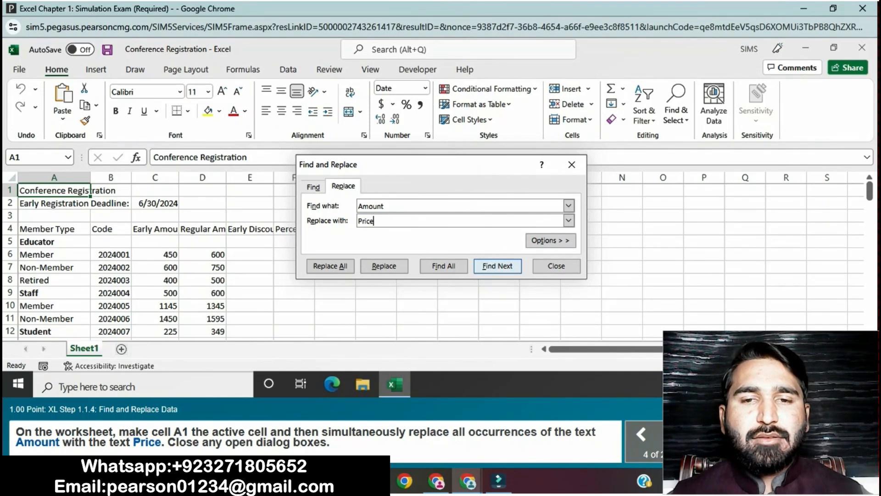
left_click(330, 266)
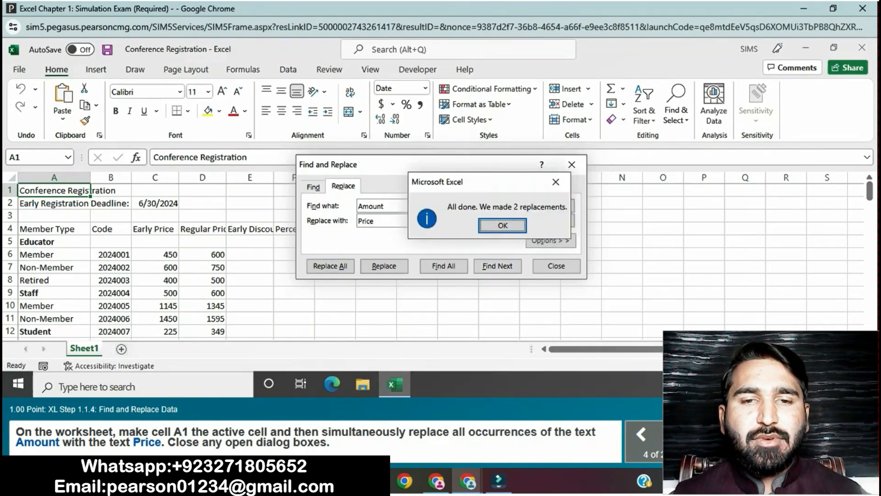
key("Return")
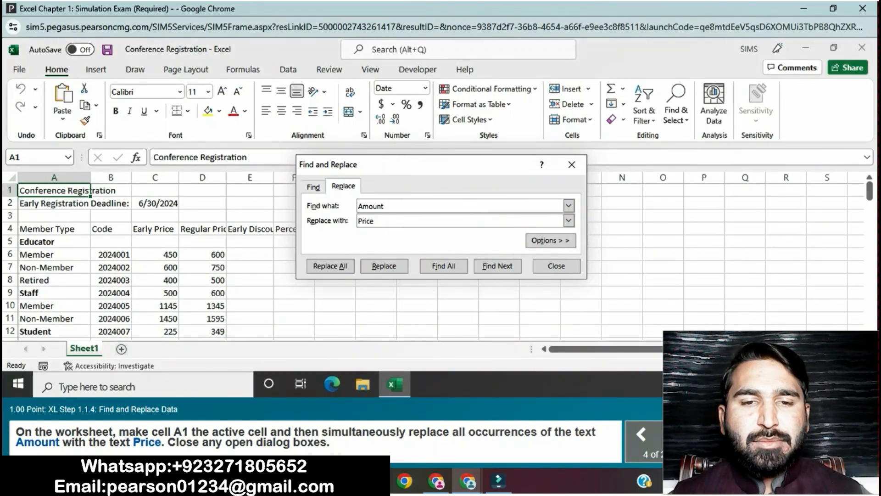
Close the Find and Replace dialog.
key("Tab")
key("Tab")
key("Tab")
key("Tab")
key("Tab")
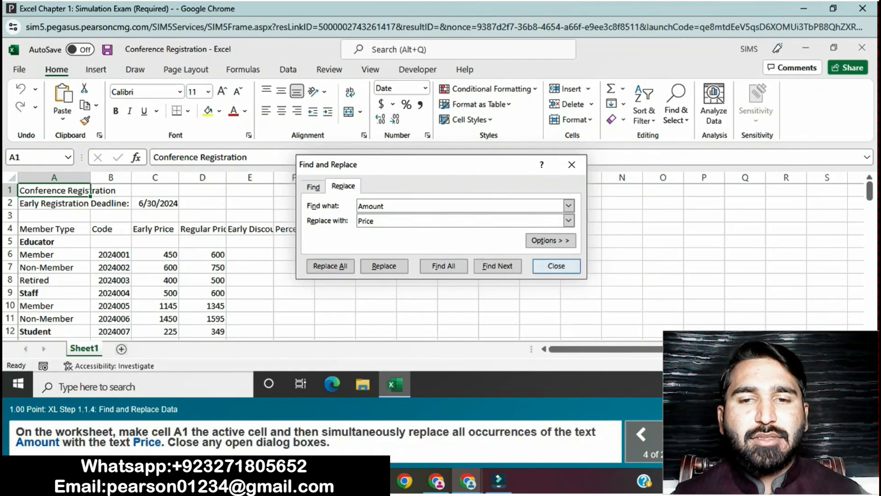
key("Return")
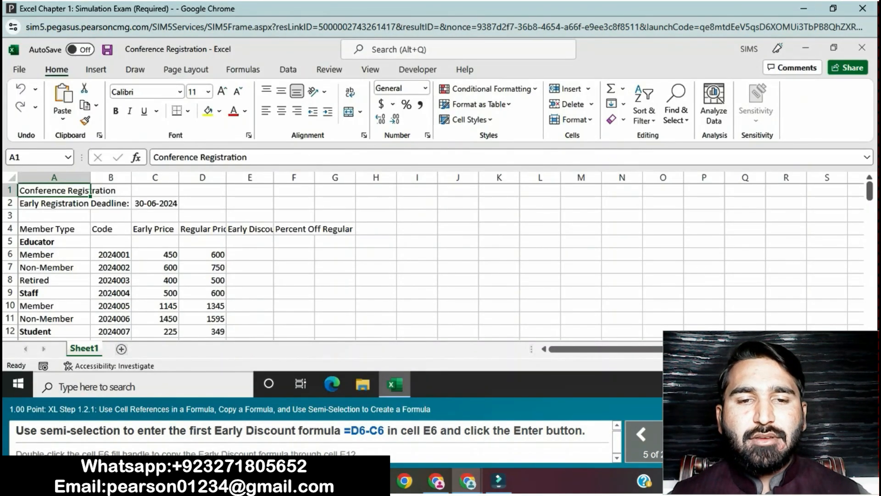
Enter the Early Discount formula =D6-C6 in cell E6 and copy it down through cell E12.
left_click(249, 254)
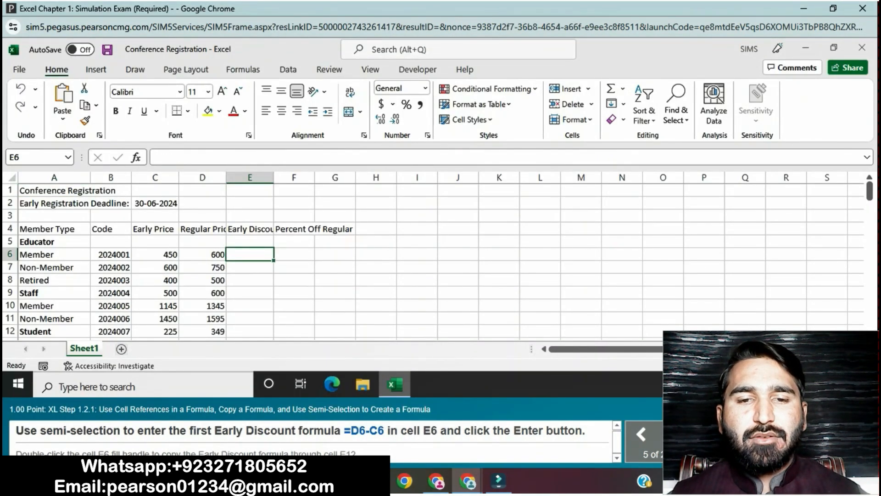
type("=D")
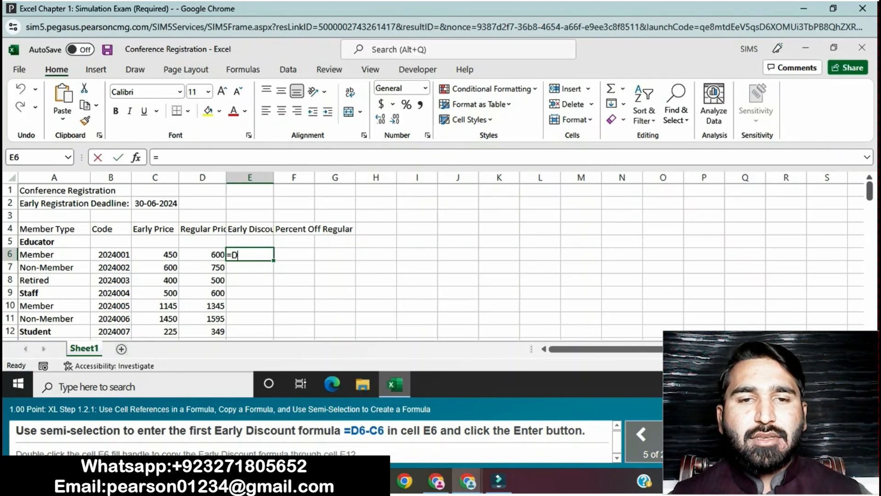
type("6-C6")
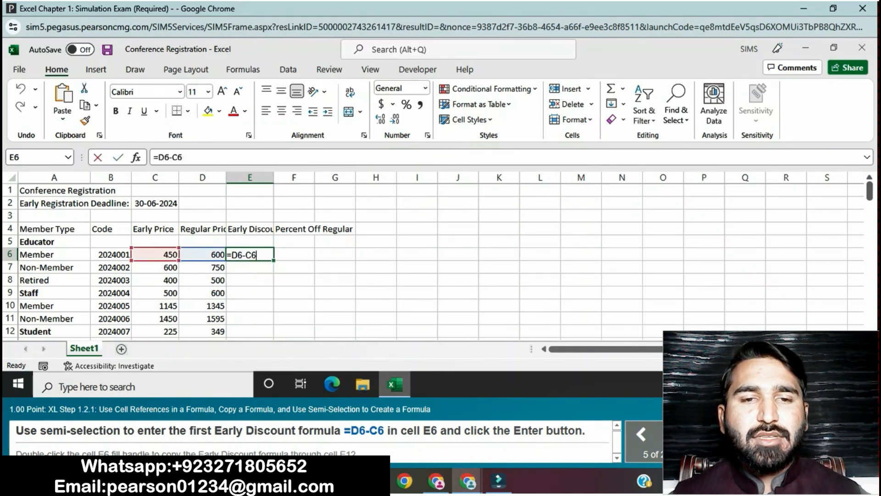
key("Return")
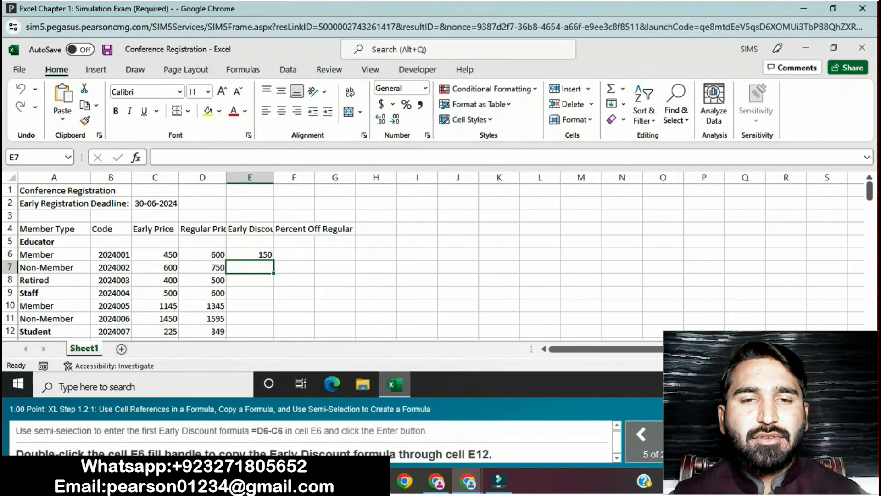
left_click(250, 254)
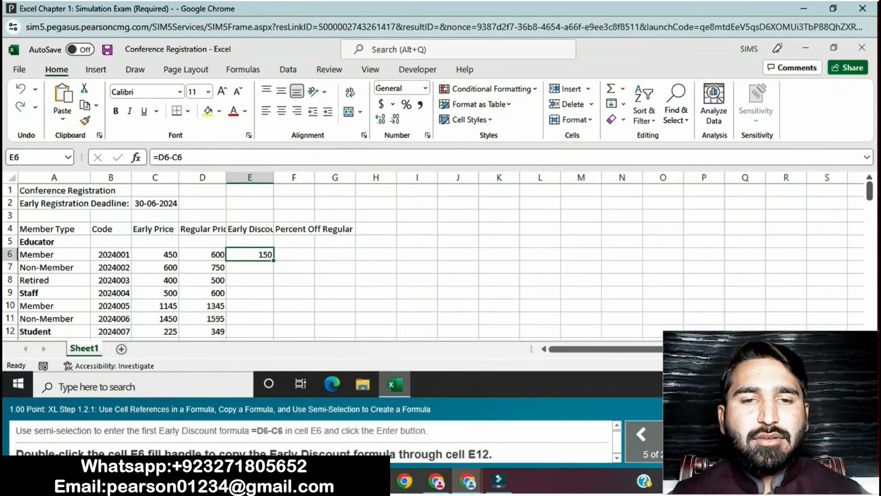
double_click(273, 260)
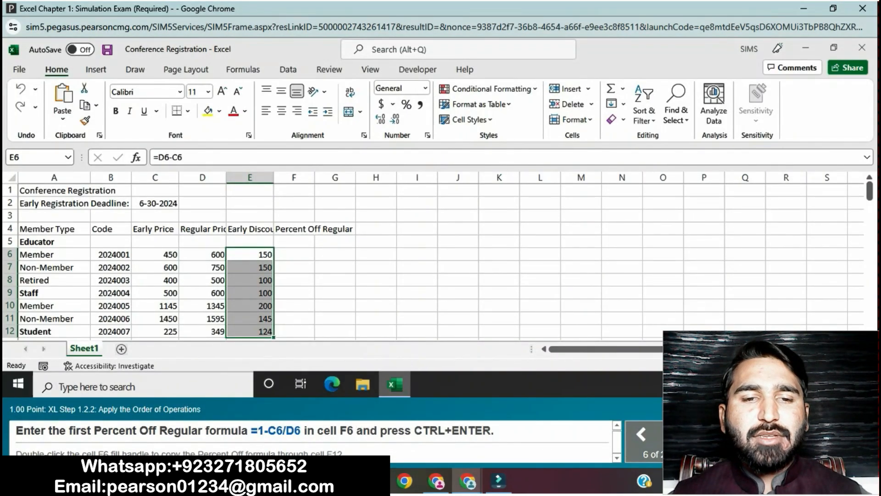
Enter the Percent Off Regular formula =1-C6/D6 in cell F6 and copy it down through cell F12.
left_click(294, 254)
type("=1")
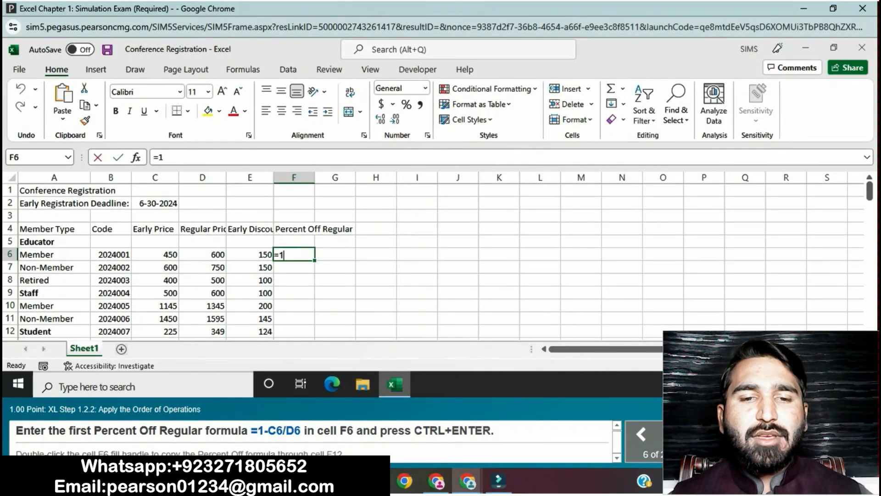
type("-C")
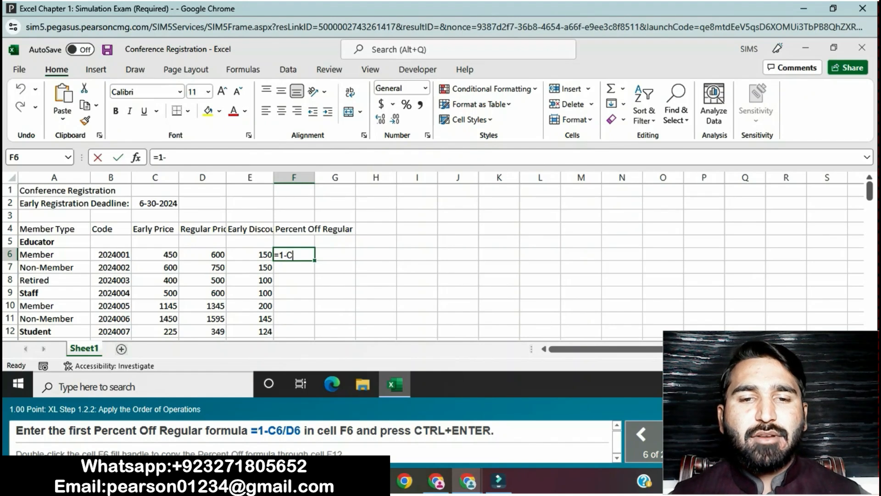
type("6/D")
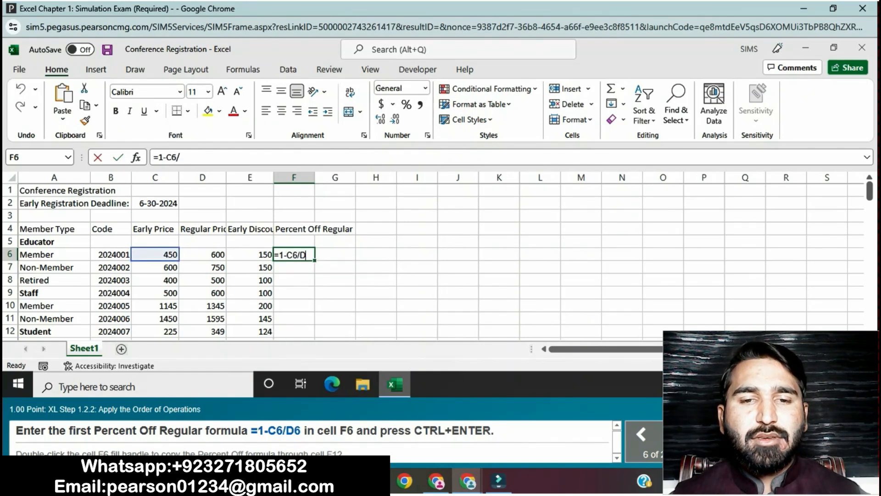
type("6")
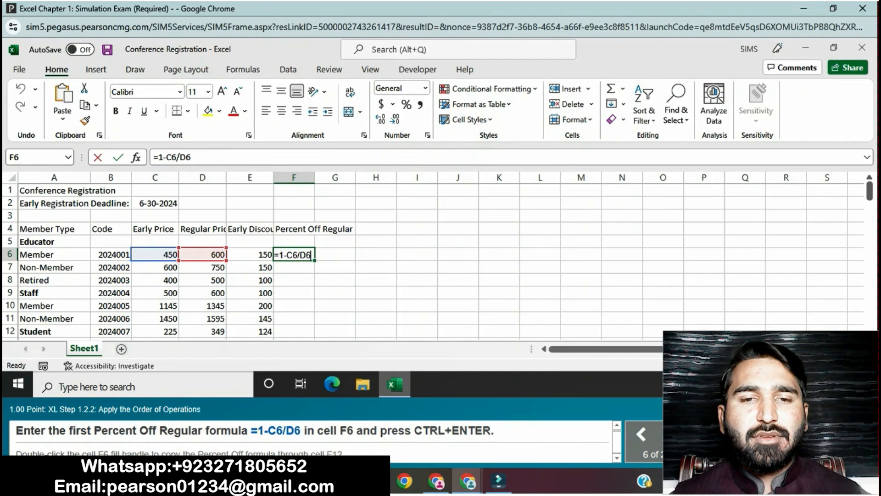
key("Return")
left_click(294, 255)
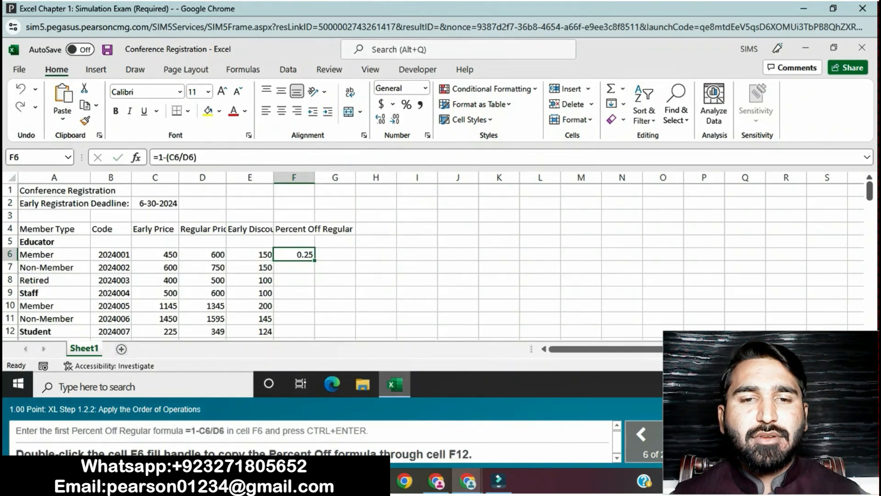
left_click_drag(315, 261, 314, 334)
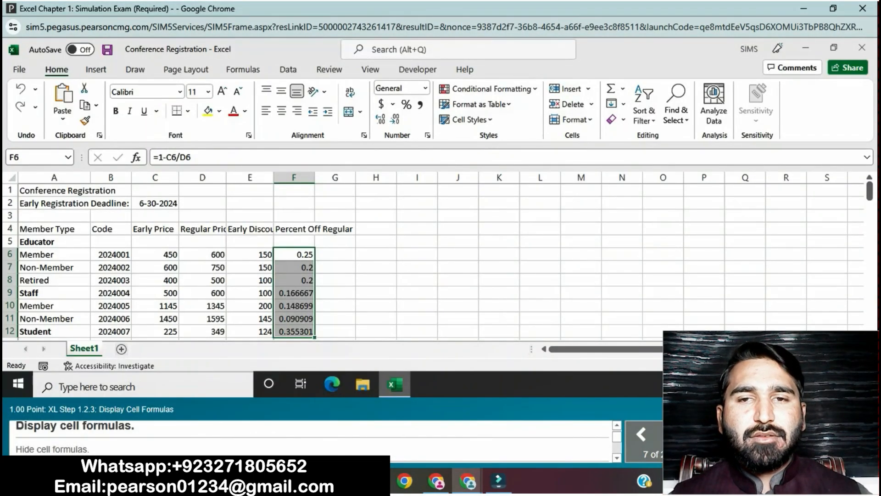
Display the cell formulas in the worksheet and hide them again.
left_click(417, 241)
left_click(243, 70)
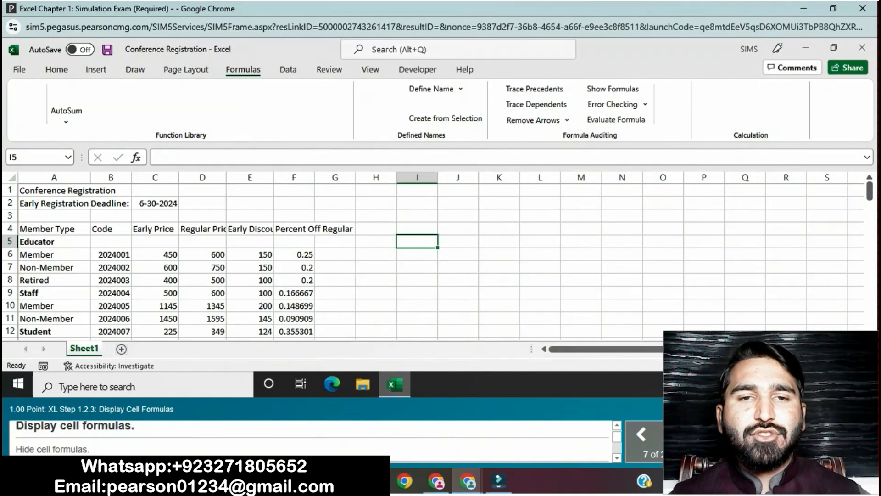
left_click(607, 88)
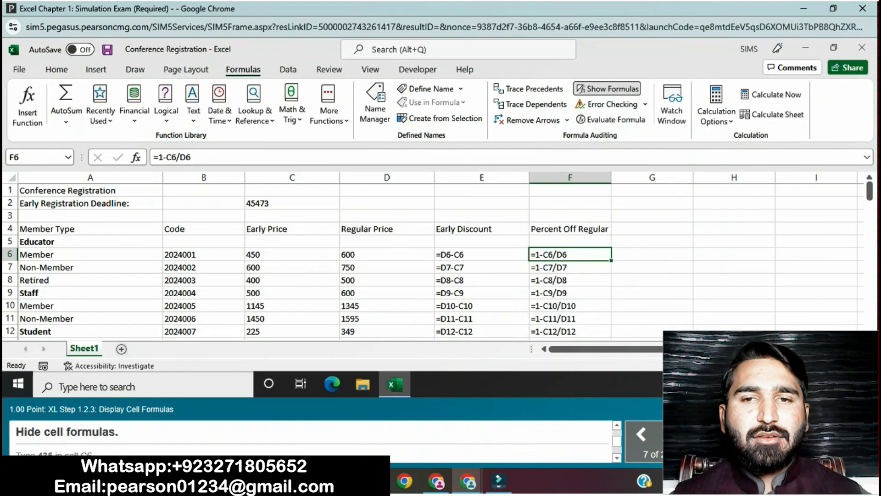
left_click(606, 88)
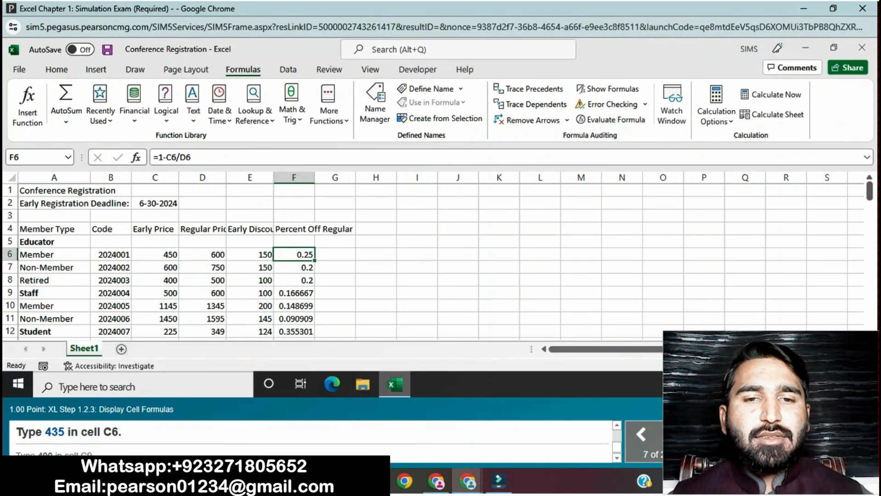
Change the educator member's Early Price in cell C6 to 435.
left_click(155, 254)
left_click(176, 157)
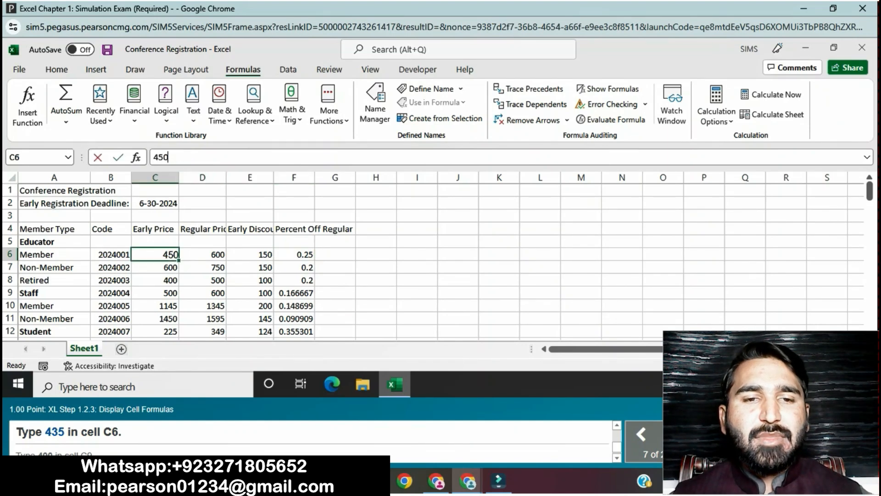
key("BackSpace")
key("BackSpace")
type("5")
key("Return")
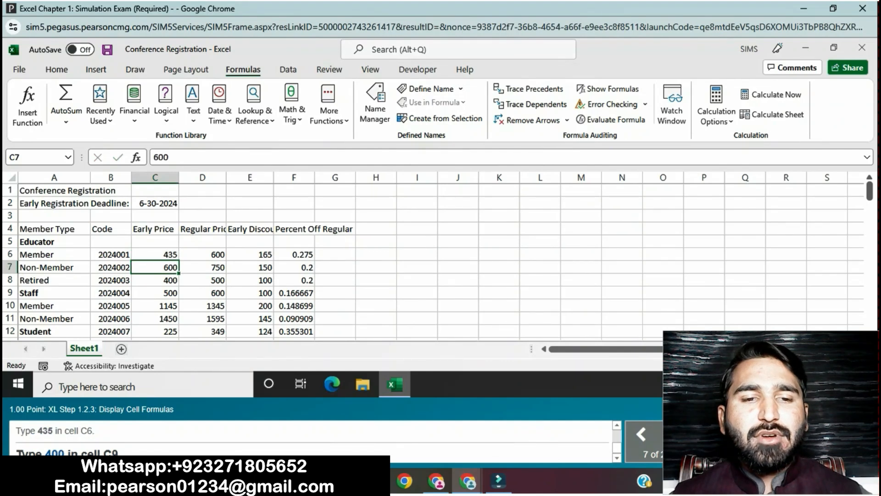
Change the Early Price in cell C9 of the Staff row to 400.
left_click(155, 292)
left_click(158, 157)
key("BackSpace")
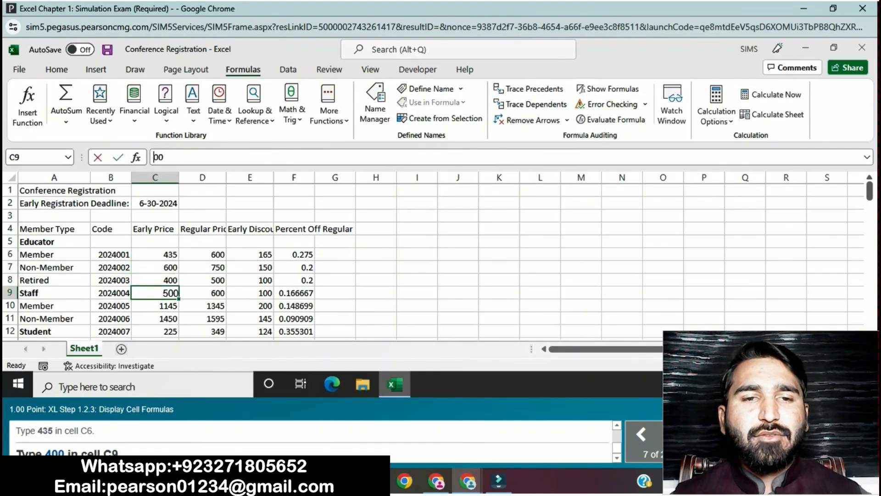
type("4")
key("Return")
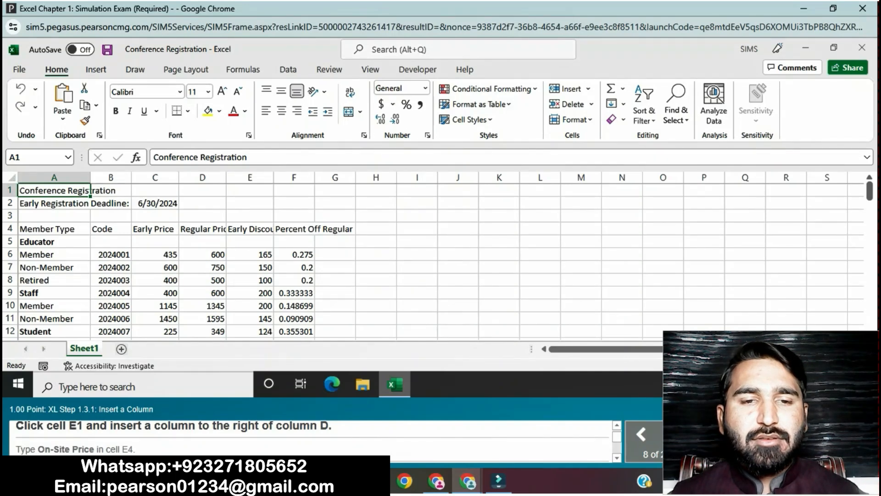
Insert a blank column between the Regular Price and Early Discount columns.
left_click(249, 177)
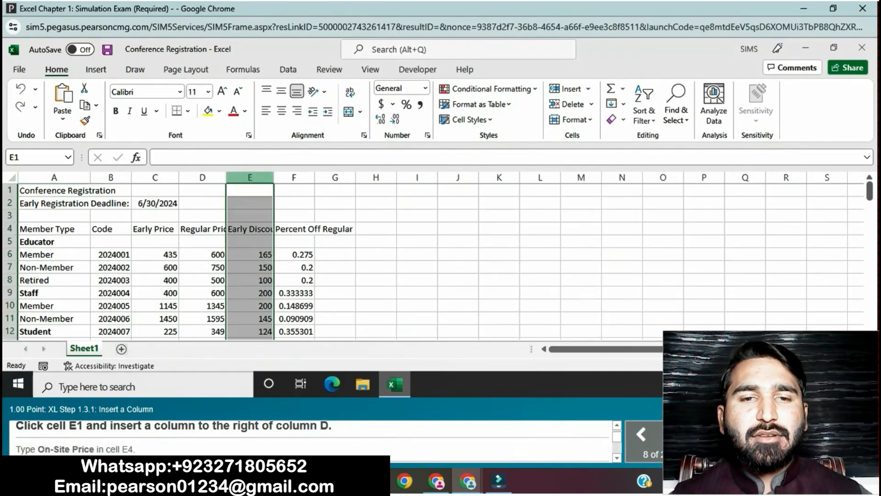
right_click(254, 180)
mouse_move(299, 253)
left_click(284, 271)
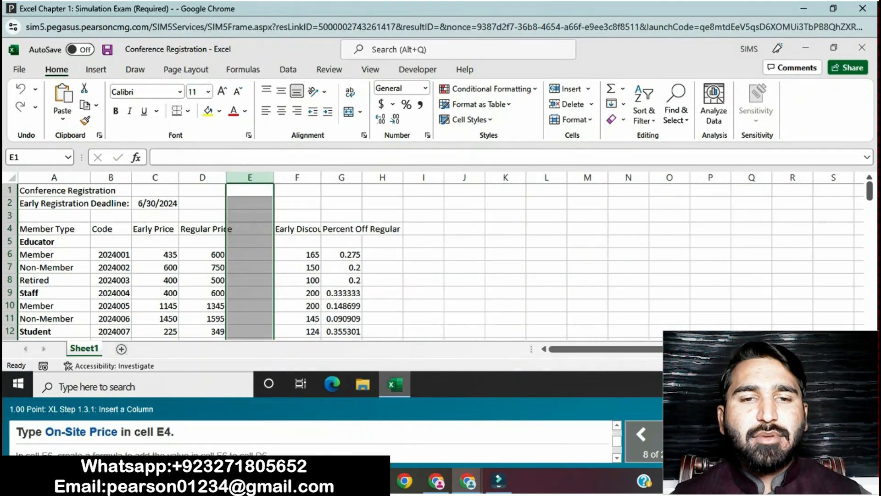
Enter the heading On-Site Price in cell E4 of the blank column.
left_click(249, 229)
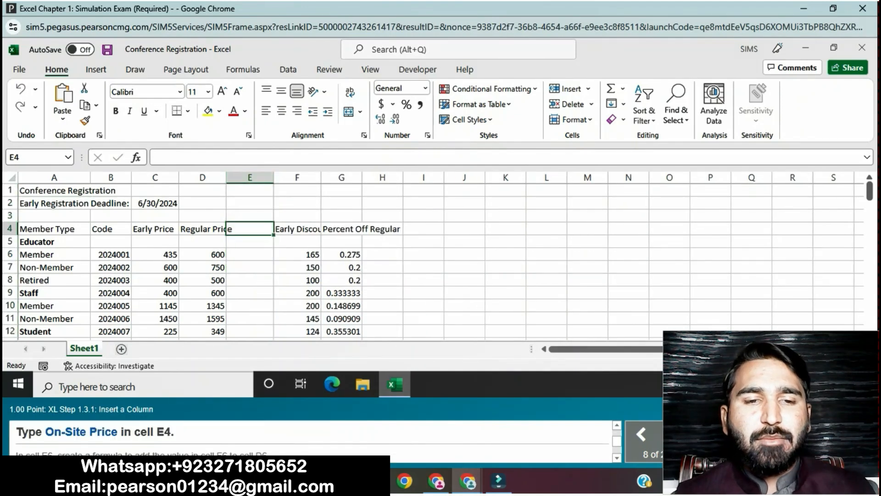
double_click(227, 229)
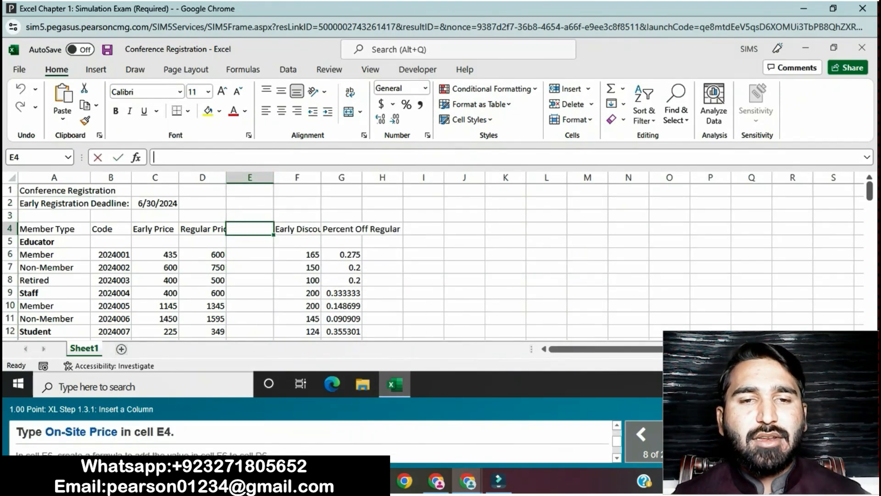
type("On")
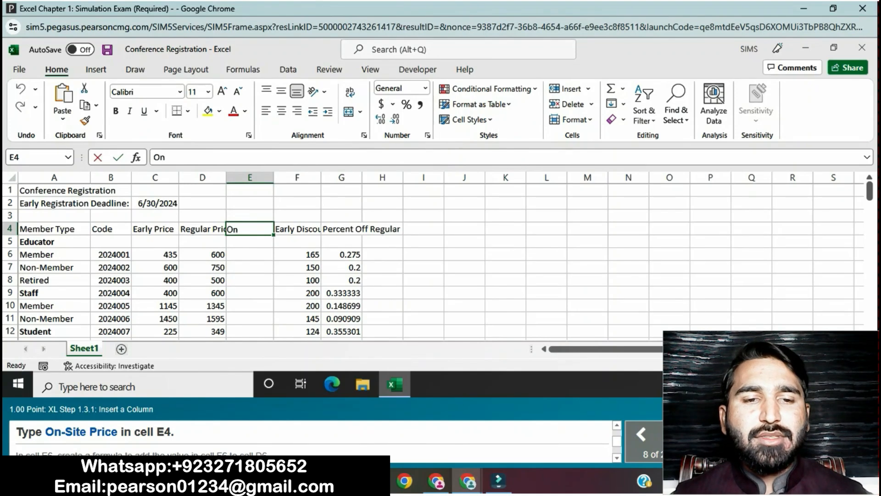
type("-S")
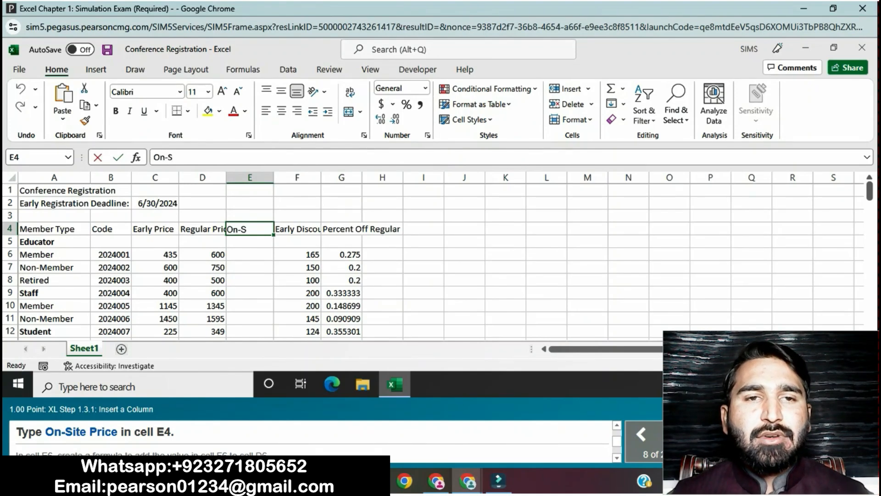
type("ite")
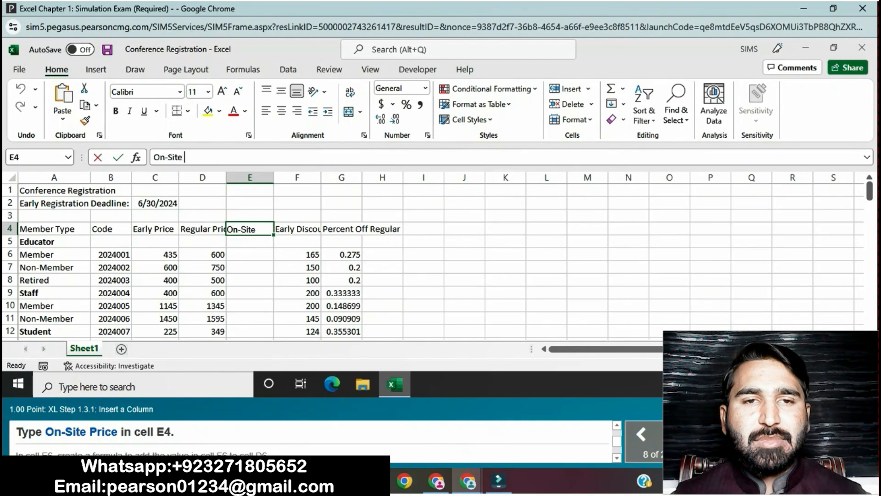
type(" Price")
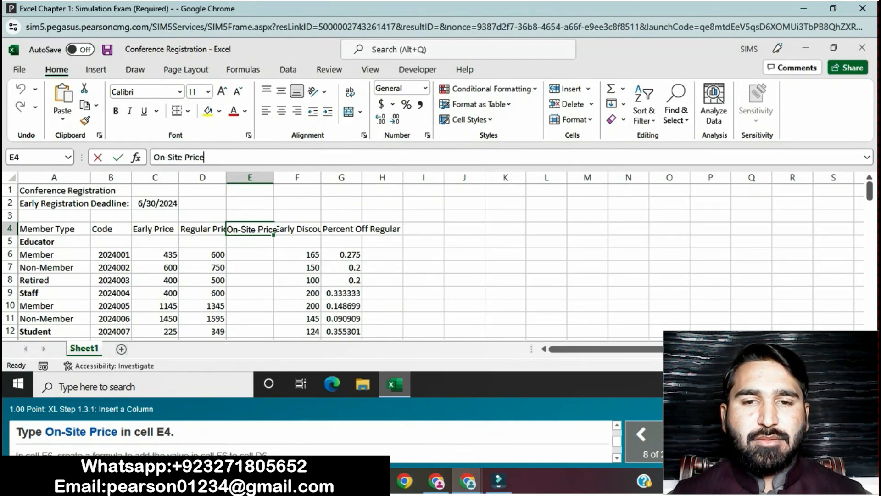
key("Return")
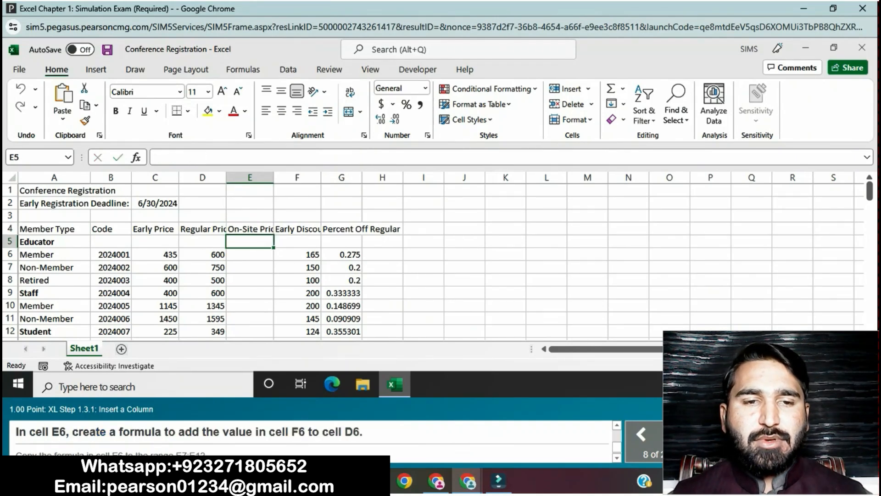
Enter the formula =F6+D6 in cell E6 to calculate the first On-Site Price.
left_click(250, 254)
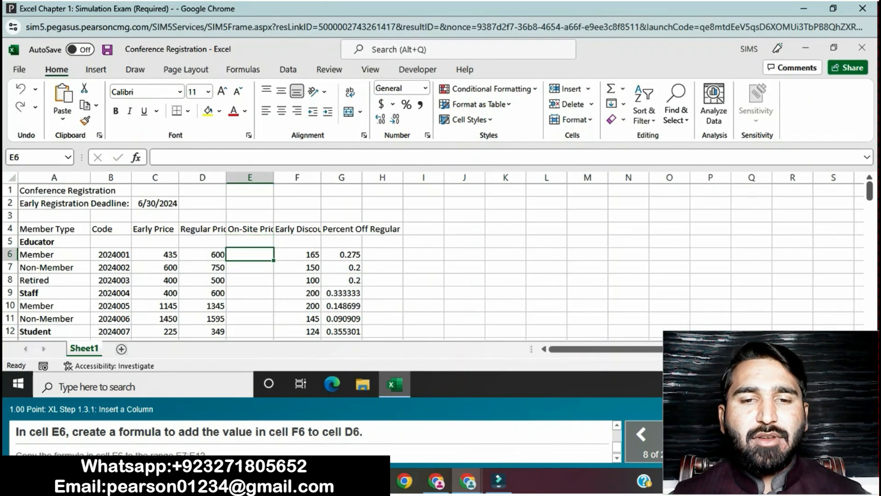
double_click(250, 254)
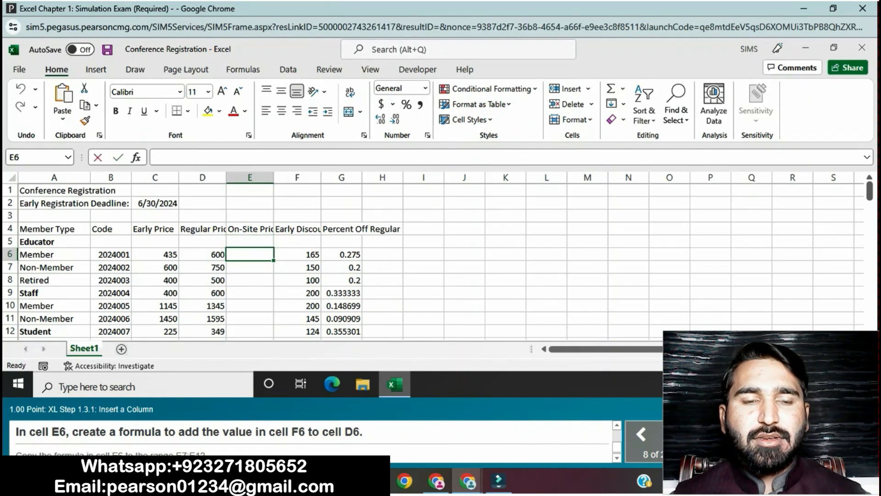
type("=")
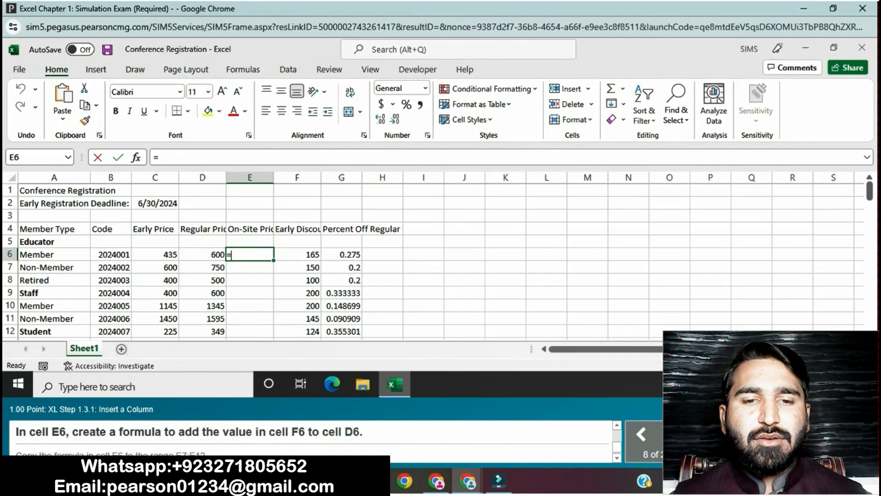
type("F6")
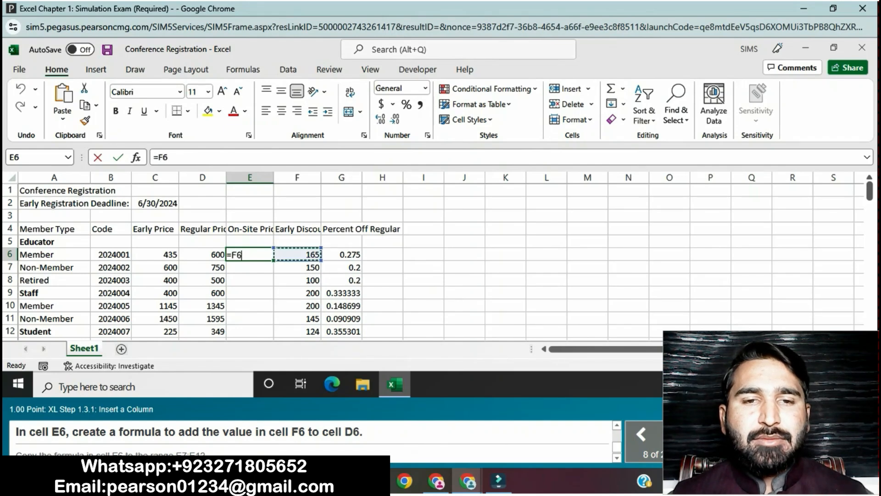
type("+D6")
key("Return")
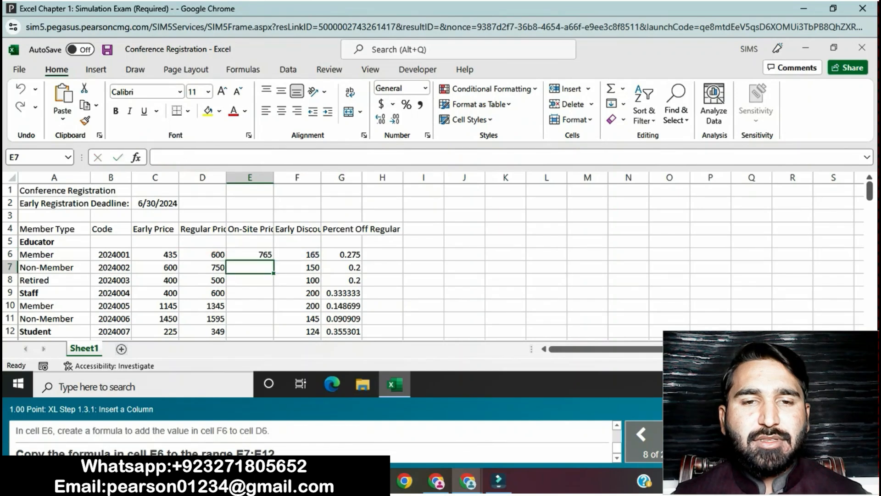
Copy the On-Site Price formula from cell E6 down through the range E7:E12.
left_click(250, 254)
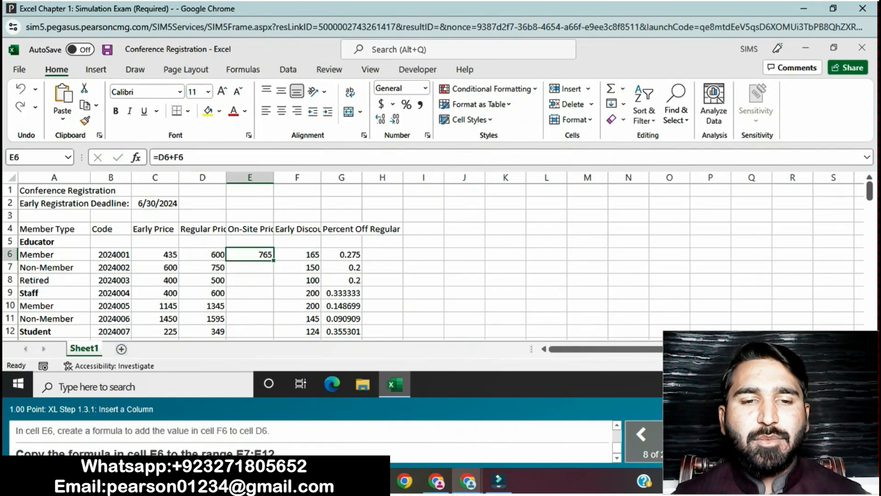
left_click_drag(250, 254, 249, 331)
key("ctrl+d")
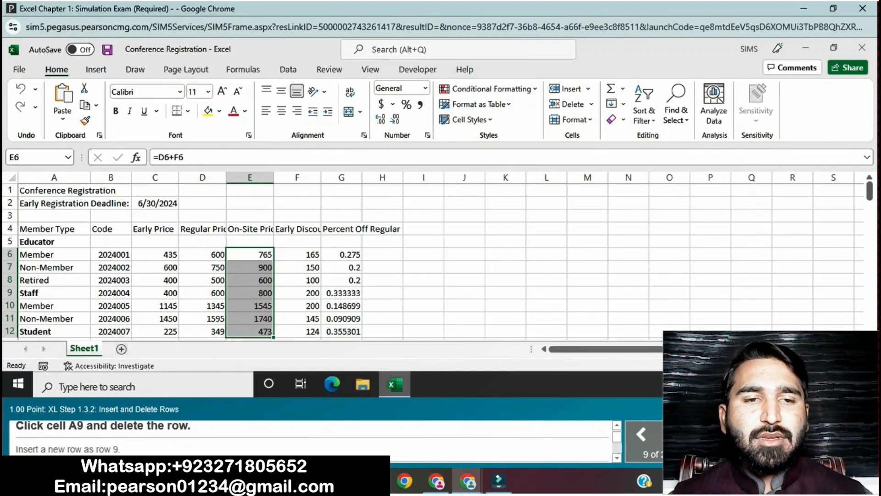
Delete the Staff row, row 9, and insert a blank row in its place.
left_click(9, 292)
right_click(9, 292)
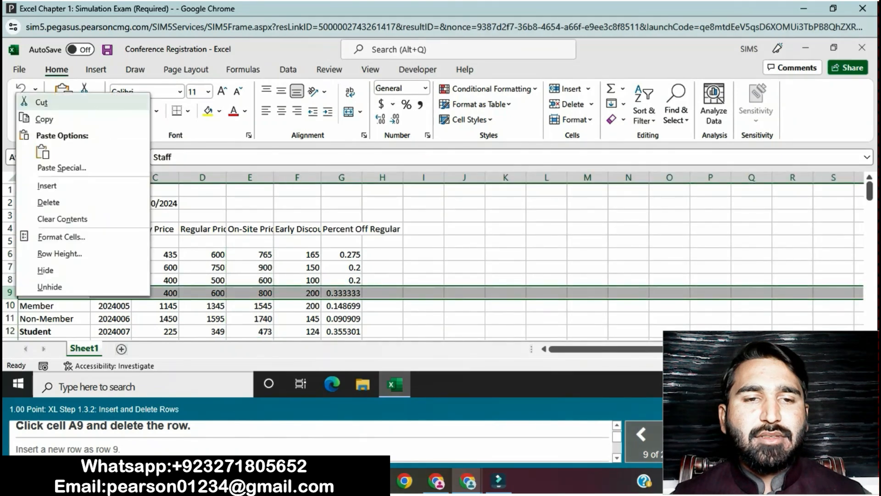
left_click(48, 202)
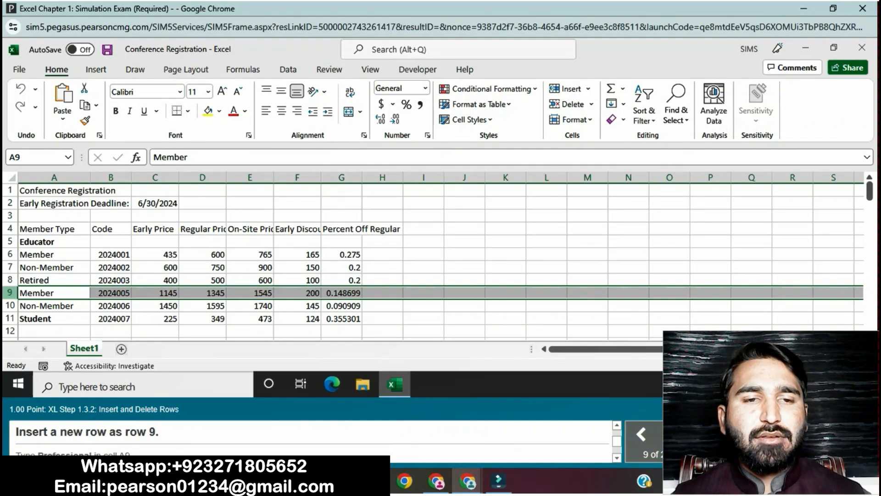
right_click(9, 292)
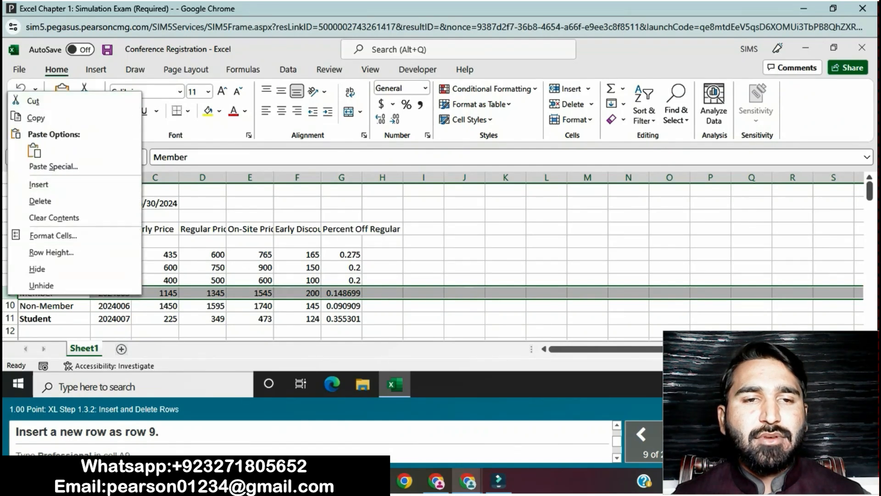
left_click(38, 184)
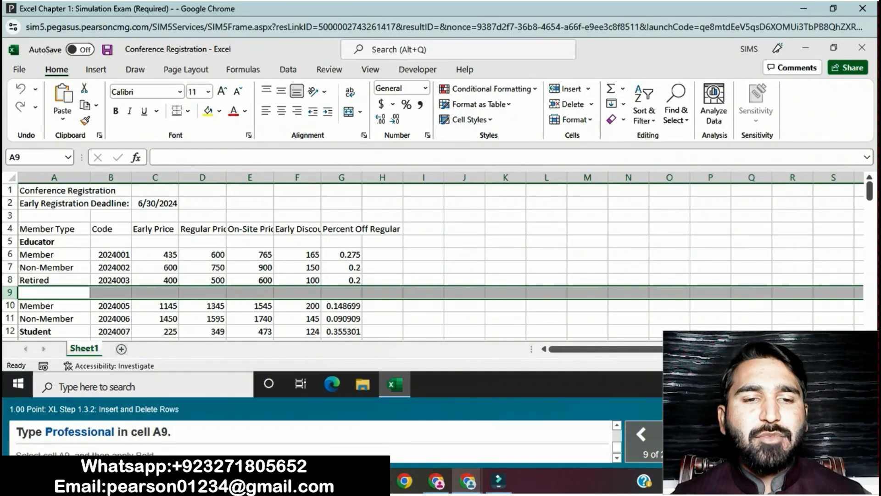
Enter the label Professional in cell A9 of the blank row and format it bold.
left_click(54, 292)
left_click(174, 157)
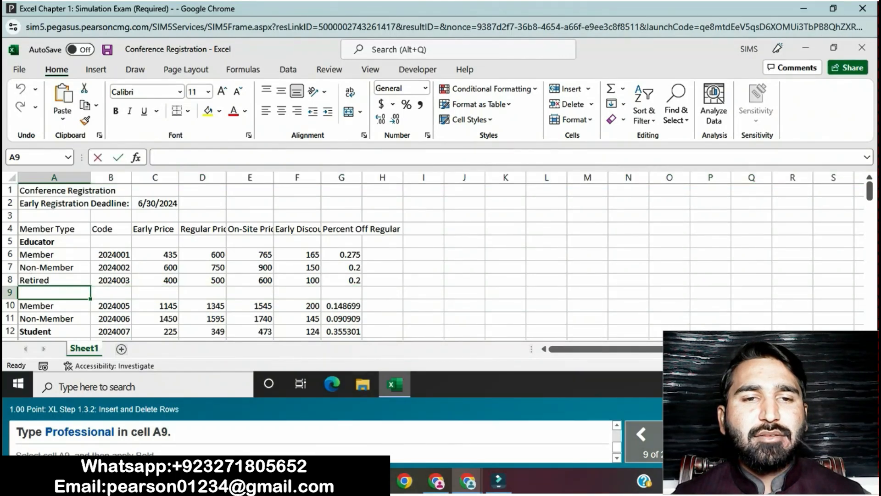
type("Pr")
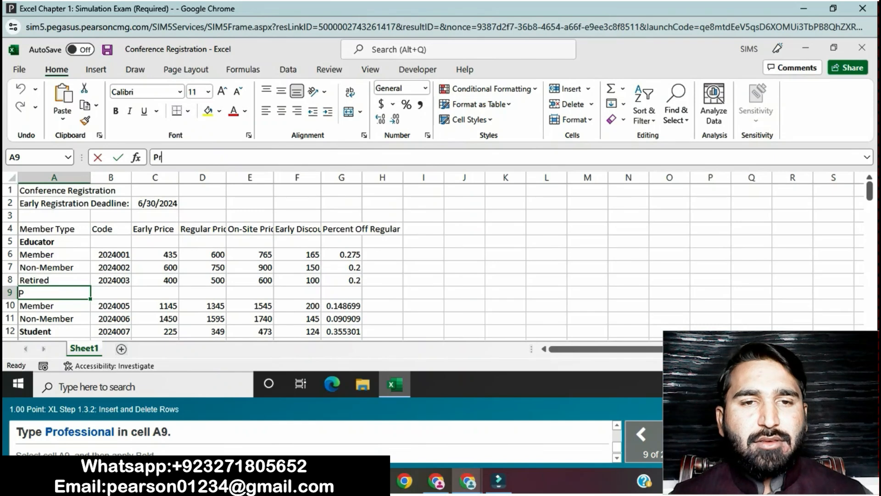
type("ofessi")
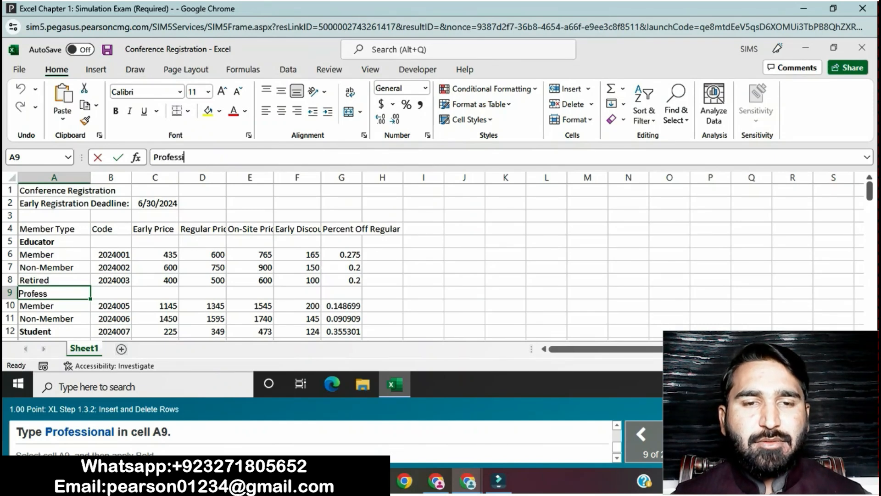
type("onal")
key("Return")
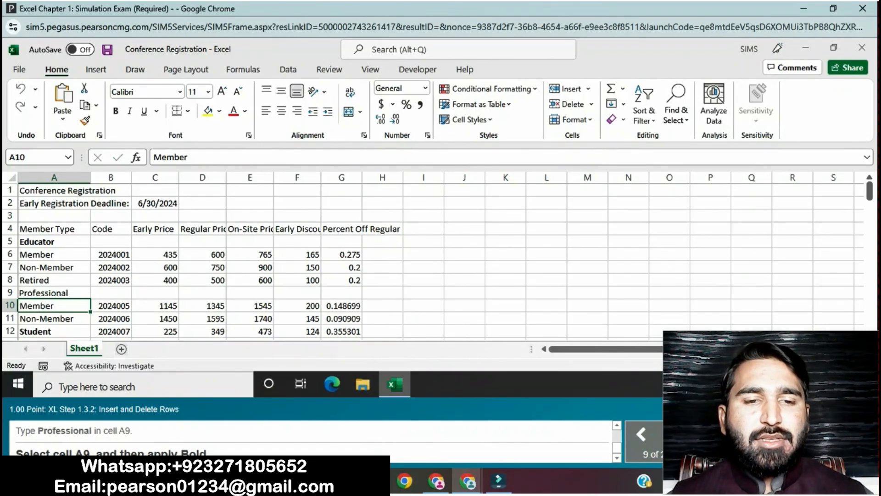
left_click(54, 293)
left_click(115, 111)
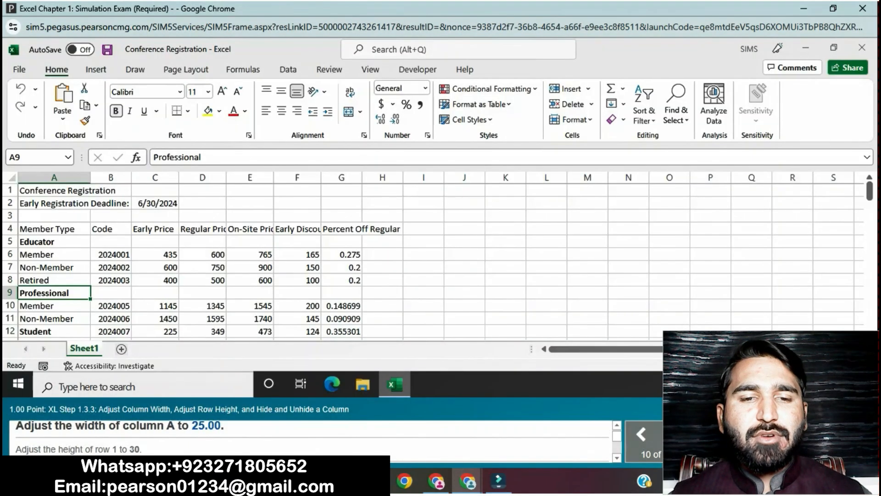
Set the width of column A to 25.
left_click(69, 177)
right_click(70, 179)
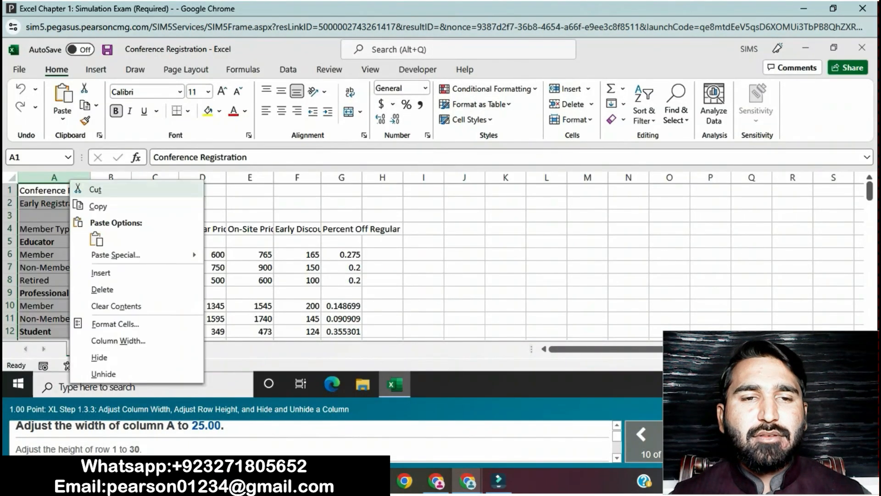
left_click(118, 340)
type("25")
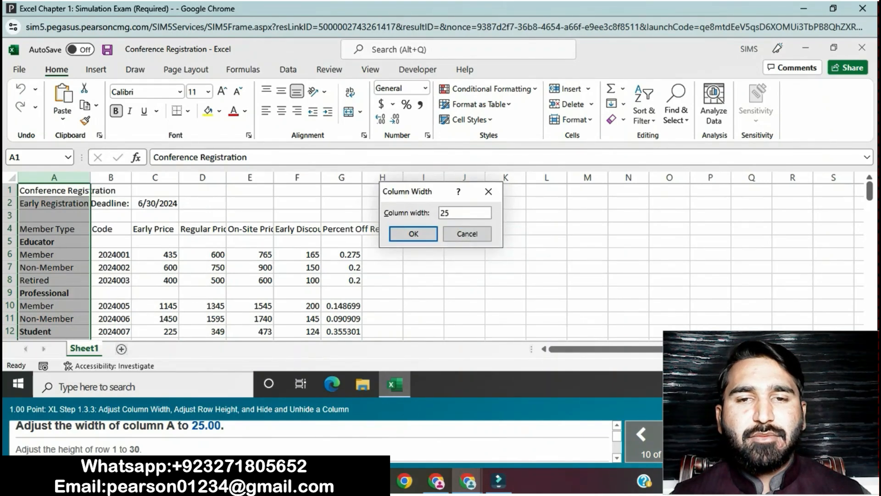
key("Return")
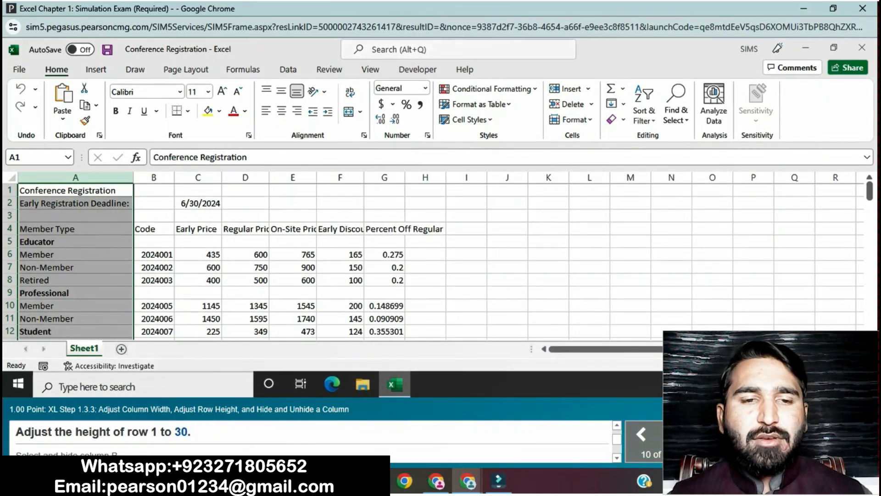
Set the height of row 1, which holds the worksheet title, to 30.
left_click(9, 190)
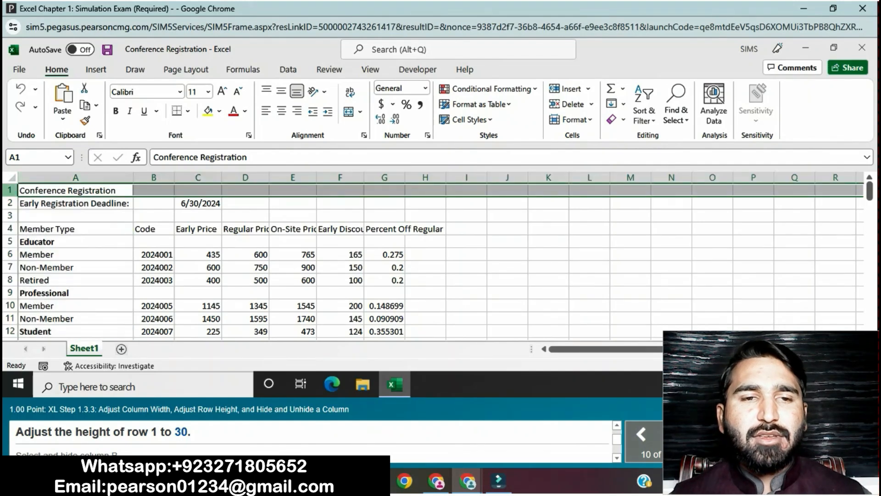
right_click(9, 190)
left_click(53, 349)
type("30")
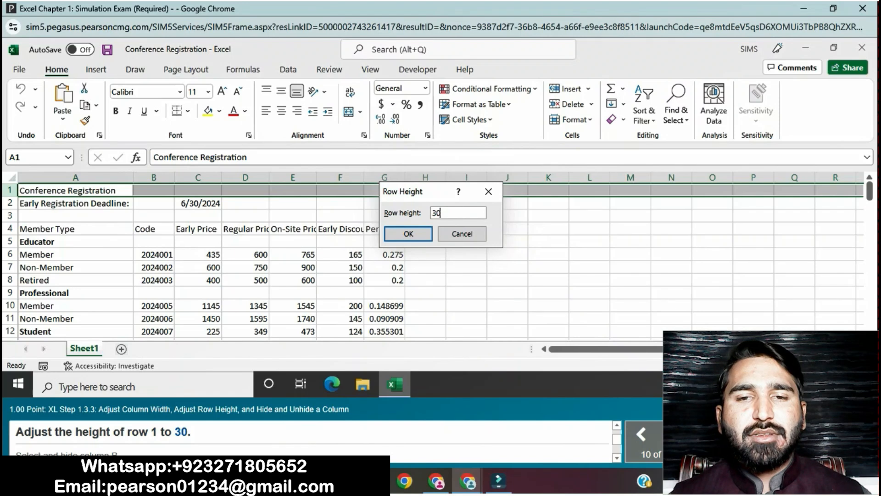
key("Return")
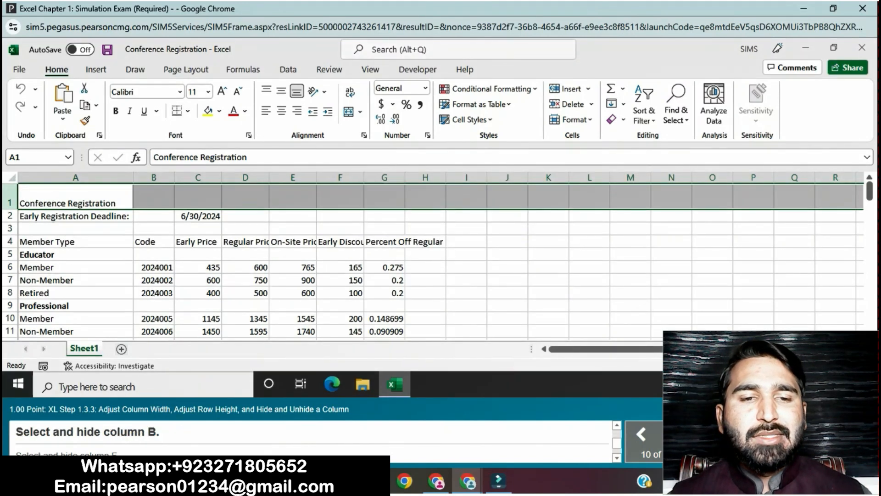
Hide column B, which contains the member codes.
left_click(163, 177)
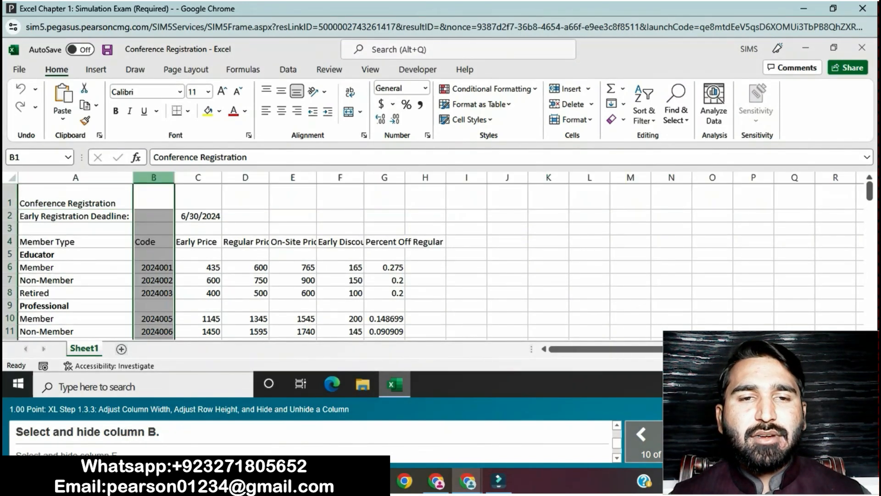
right_click(164, 177)
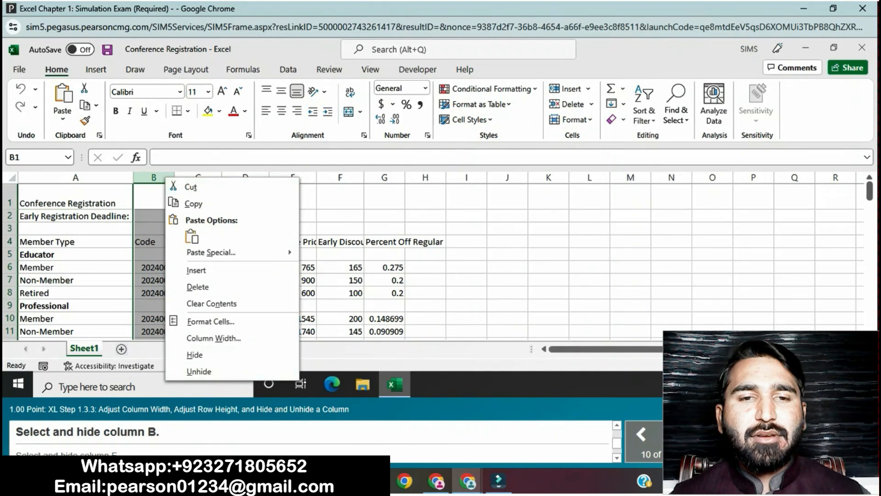
left_click(195, 354)
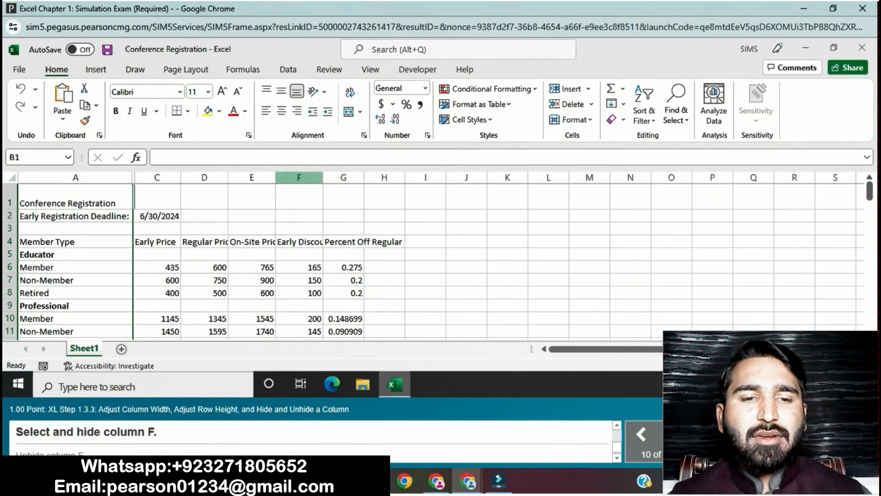
Hide column F, which contains the Early Discount values.
left_click(299, 177)
right_click(297, 177)
left_click(329, 370)
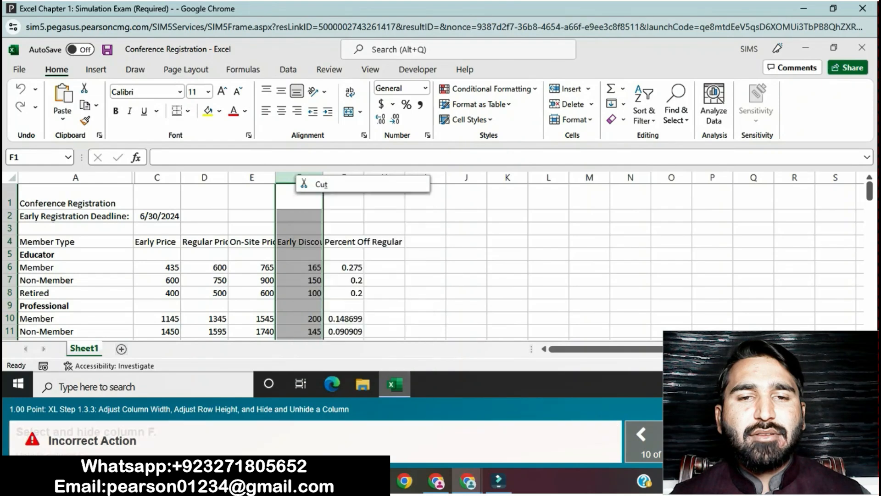
right_click(298, 177)
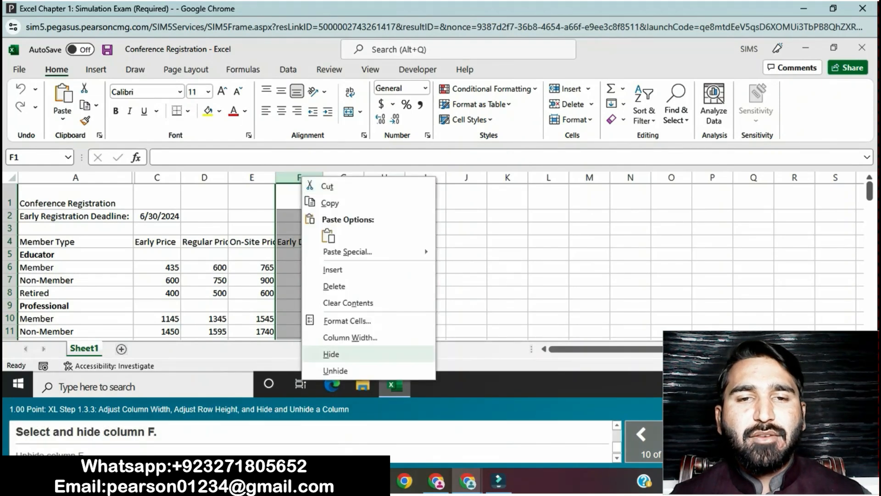
left_click(323, 354)
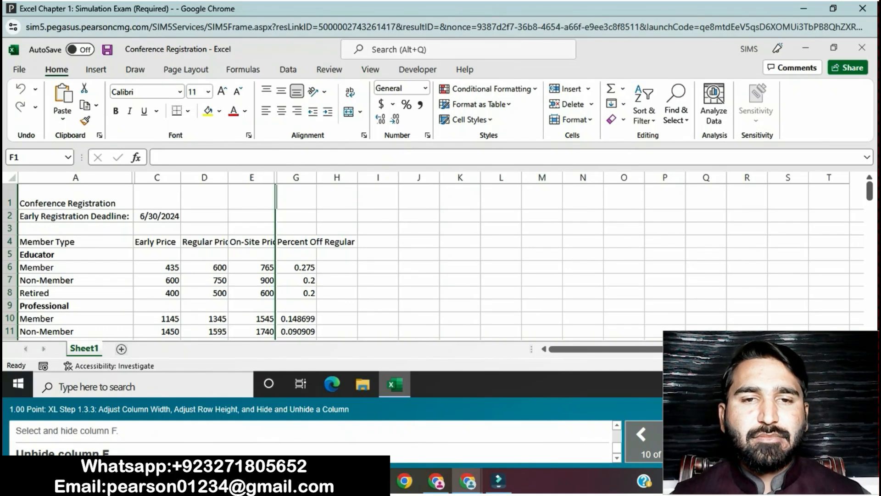
Unhide column F between the On-Site Price and Percent Off Regular columns.
left_click_drag(252, 177, 296, 177)
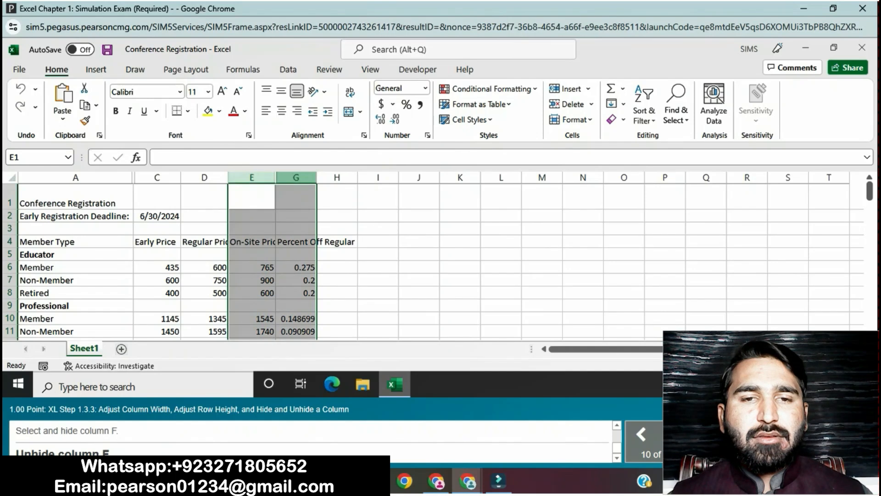
right_click(293, 177)
left_click(316, 365)
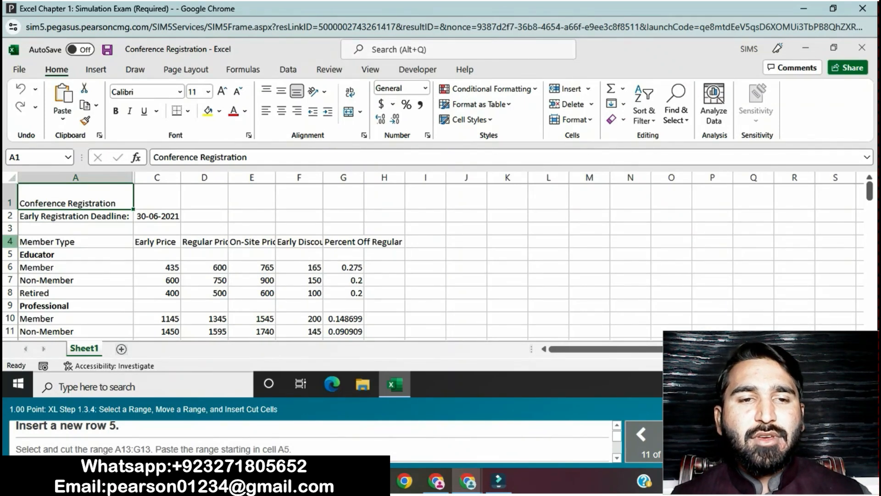
Insert a blank row 5 above the Educator row.
left_click(10, 255)
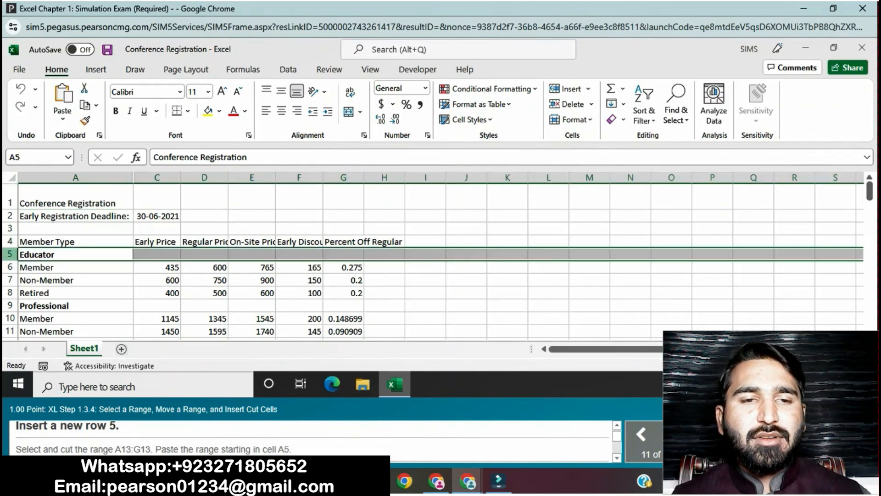
right_click(9, 255)
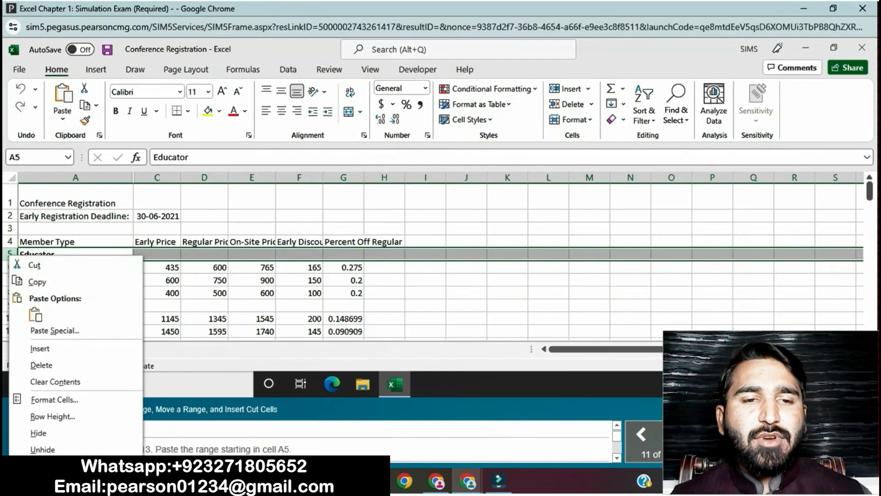
left_click(40, 349)
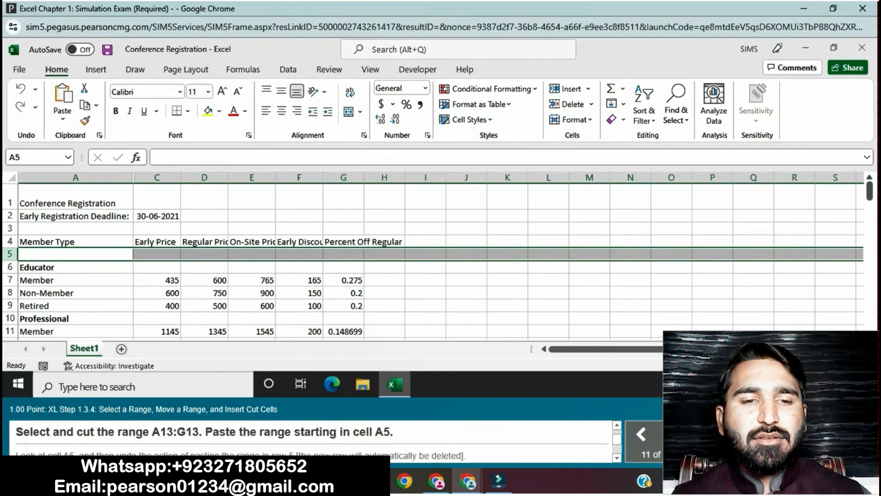
Cut the Student data in the range A13:G13 and paste it starting in cell A5.
scroll(441, 257, "down", 1)
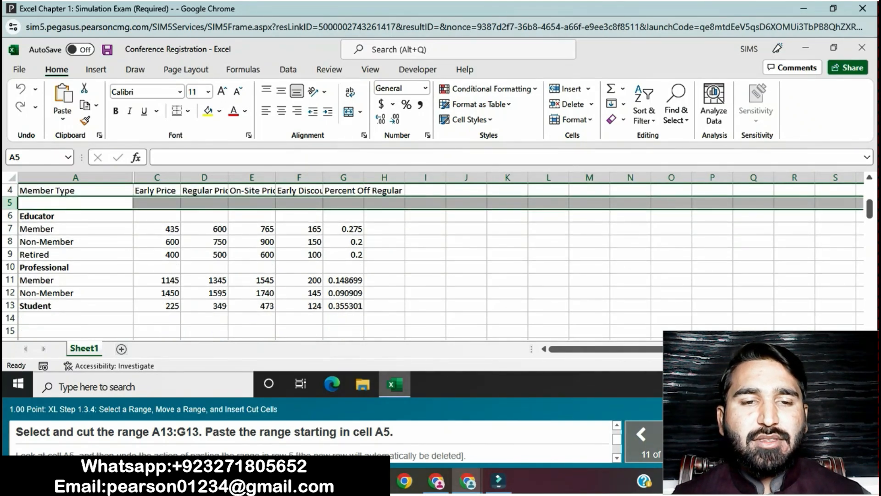
left_click(76, 305)
left_click_drag(76, 306, 344, 305)
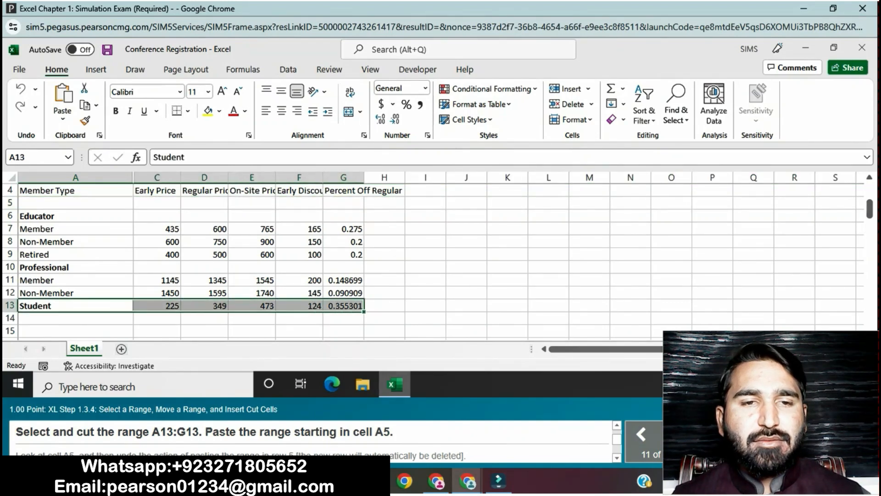
left_click(84, 88)
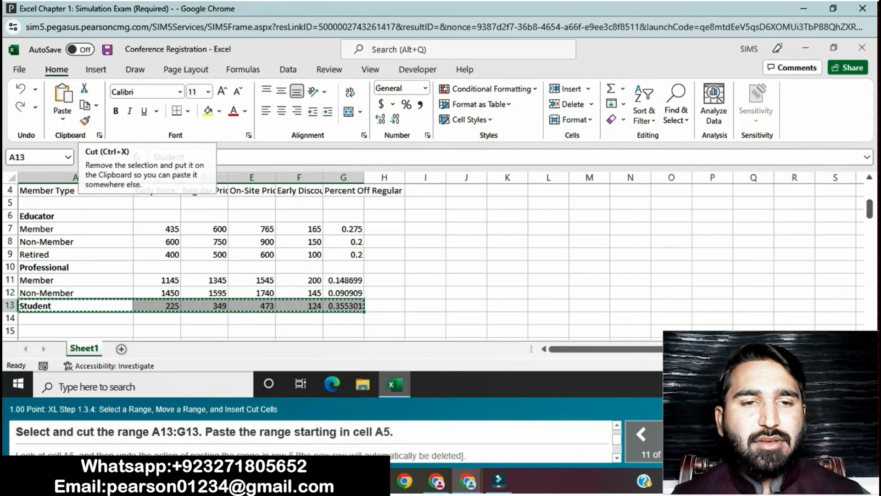
left_click(75, 202)
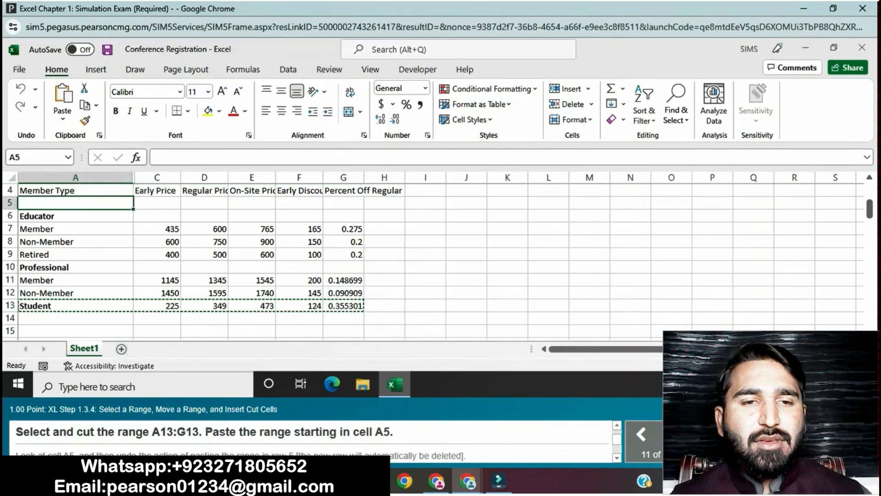
key("ctrl+v")
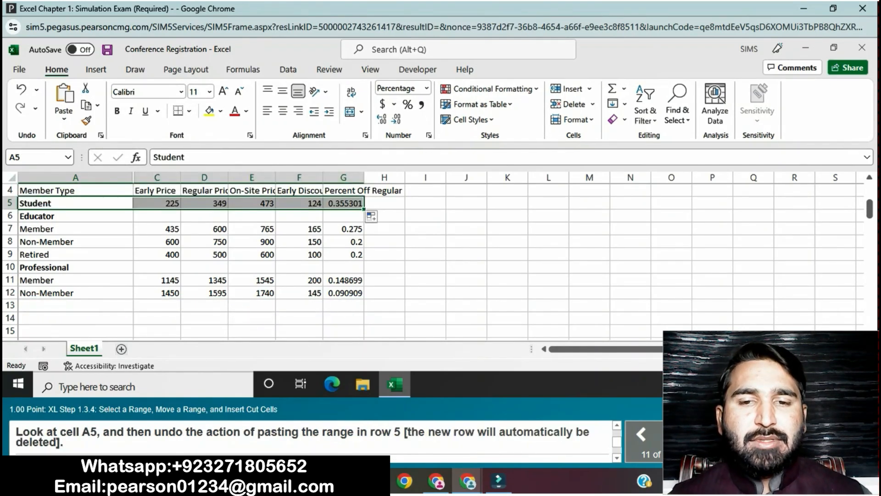
Undo pasting the Student range into row 5, together with the row inserted for it.
left_click(75, 203)
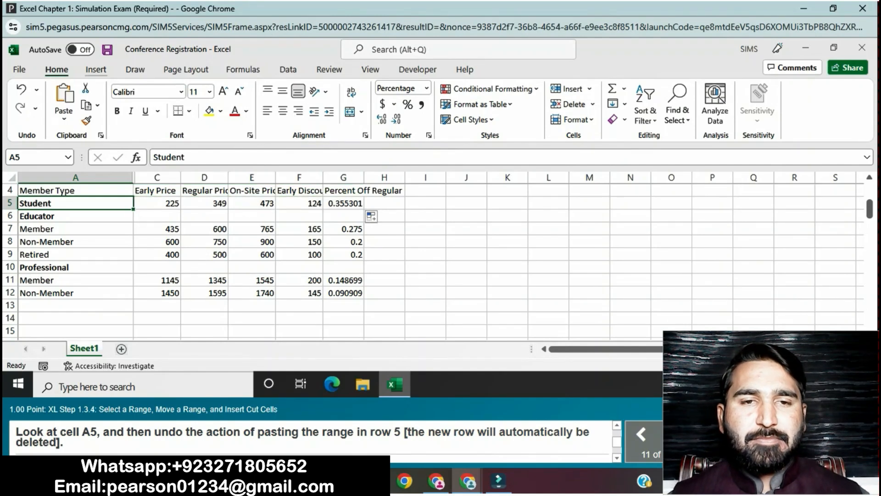
left_click(21, 89)
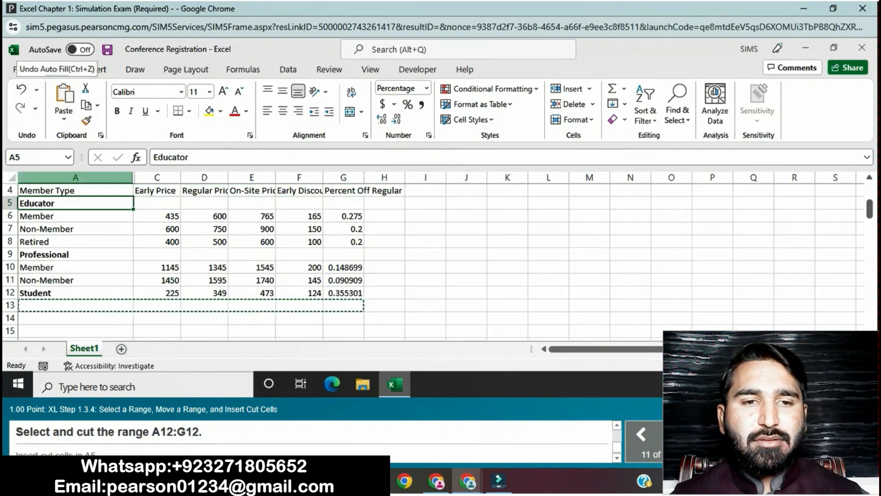
Cut the Student data in the range A12:G12 and insert the cut cells at cell A5.
left_click_drag(73, 293, 344, 294)
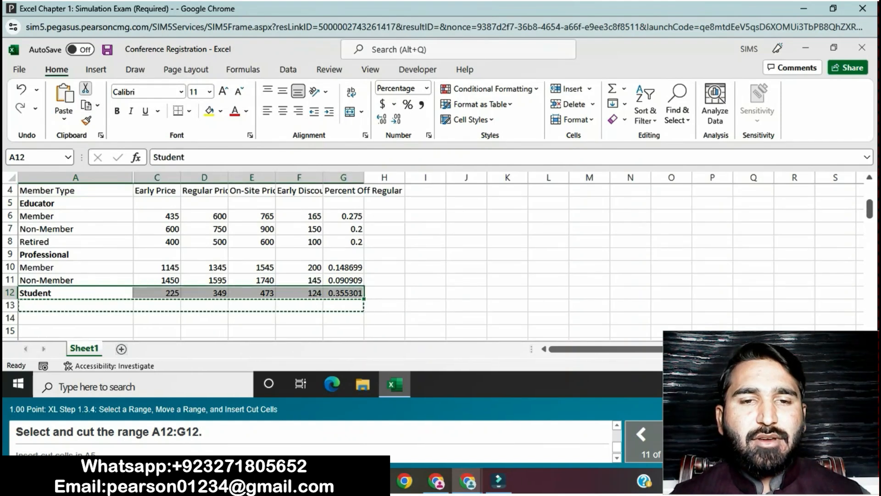
left_click(85, 88)
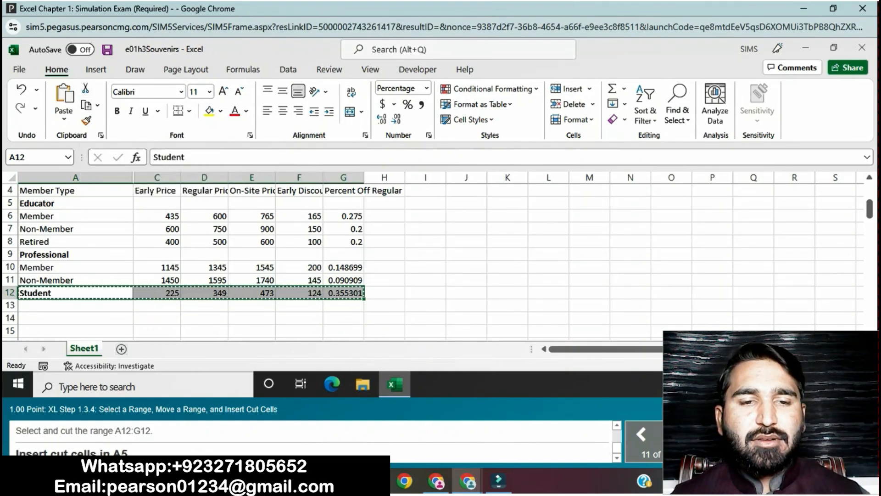
left_click(55, 203)
right_click(55, 203)
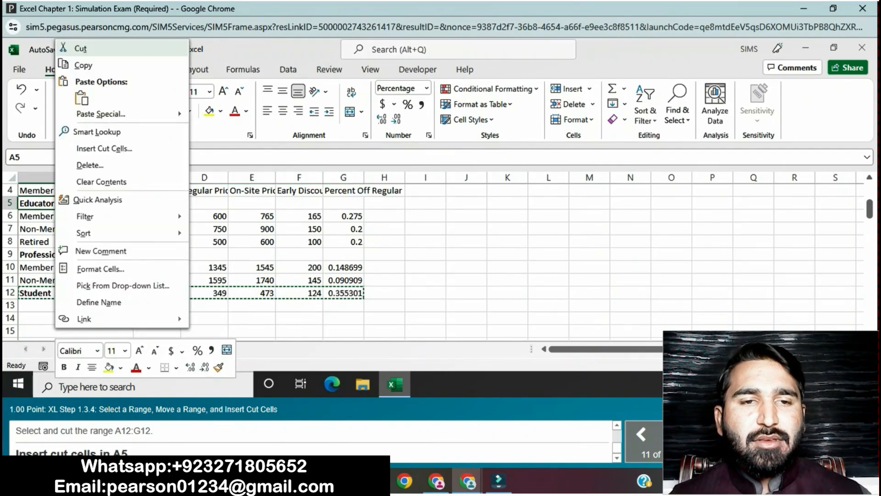
left_click(104, 148)
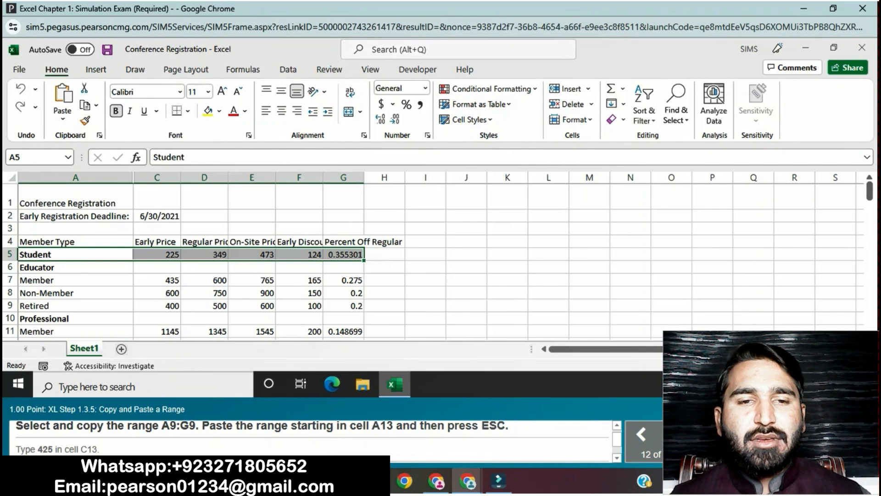
Copy the Retired data in the range A9:G9, paste it starting in cell A13, and clear the copy marquee.
left_click_drag(75, 306, 343, 306)
key("ctrl+c")
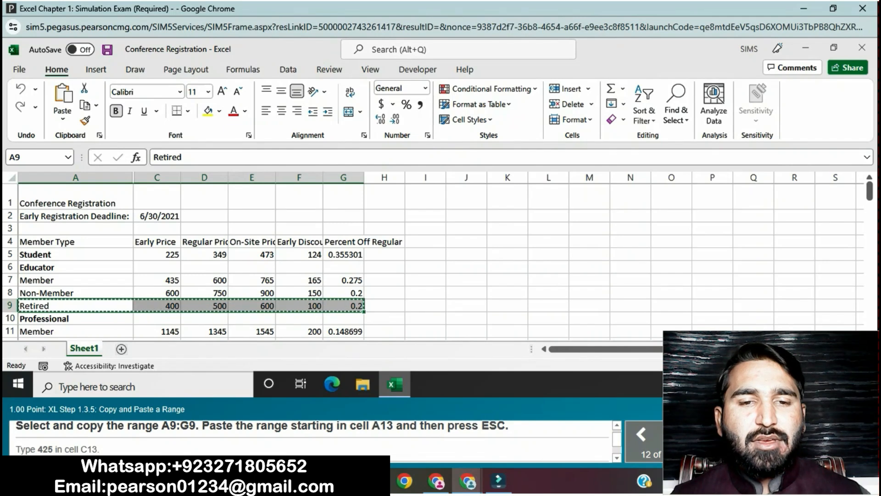
scroll(193, 257, "down", 1)
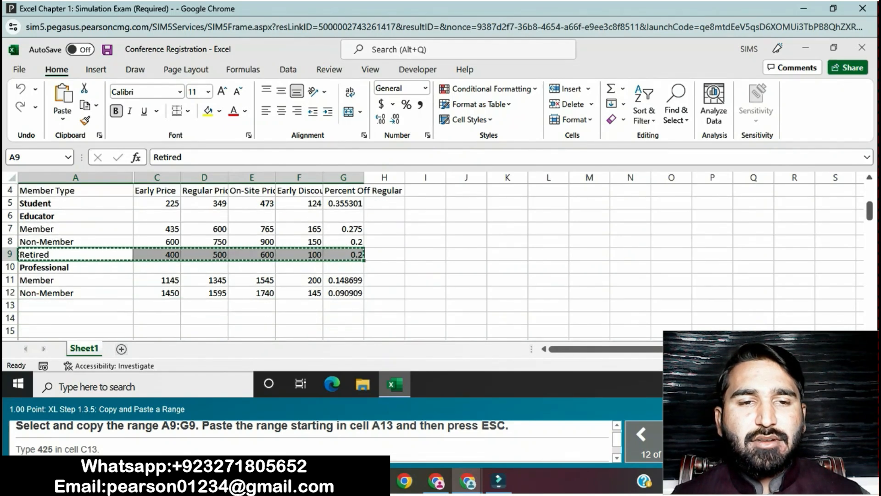
left_click(76, 306)
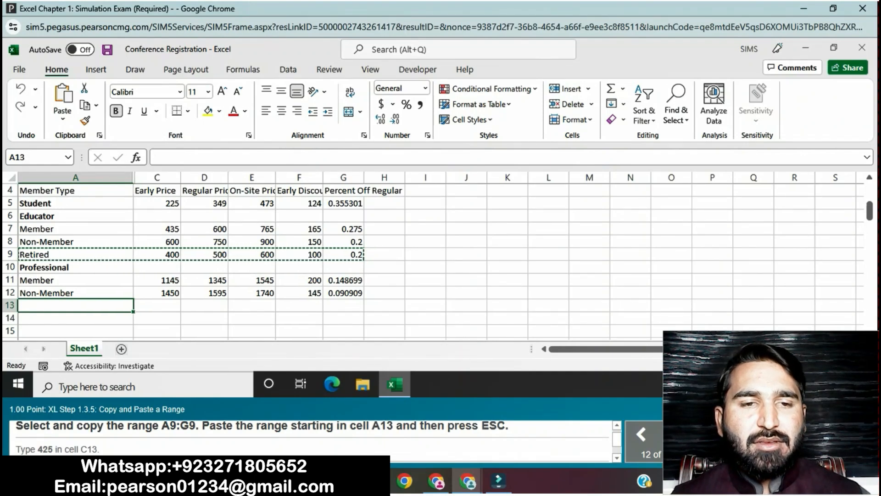
key("ctrl+v")
key("Escape")
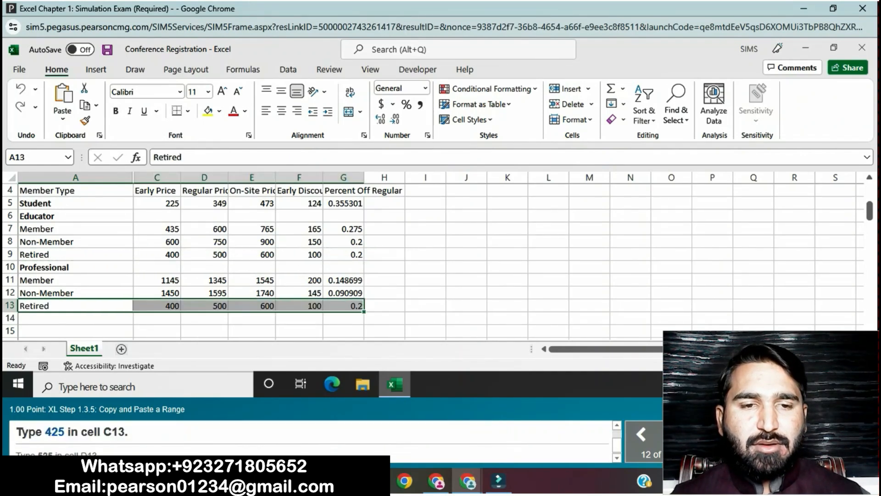
Enter 425 in cell C13 and 525 in cell D13 for the Professional Retired prices.
left_click(157, 305)
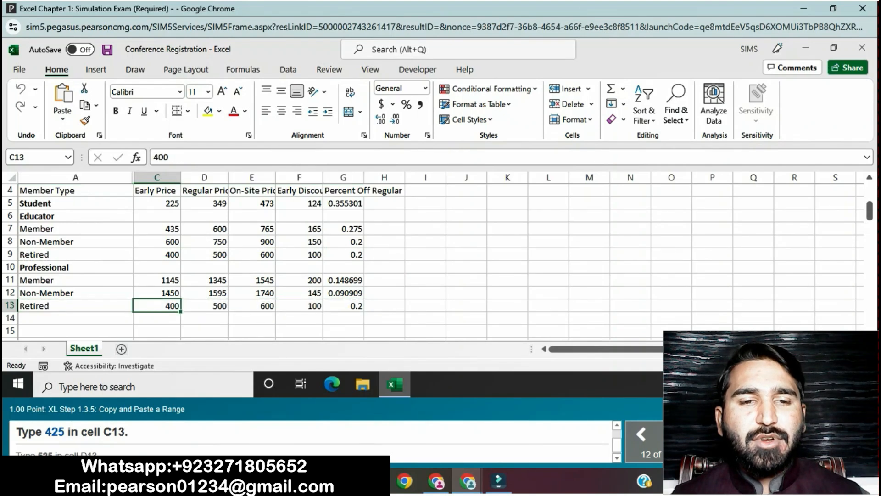
type("425")
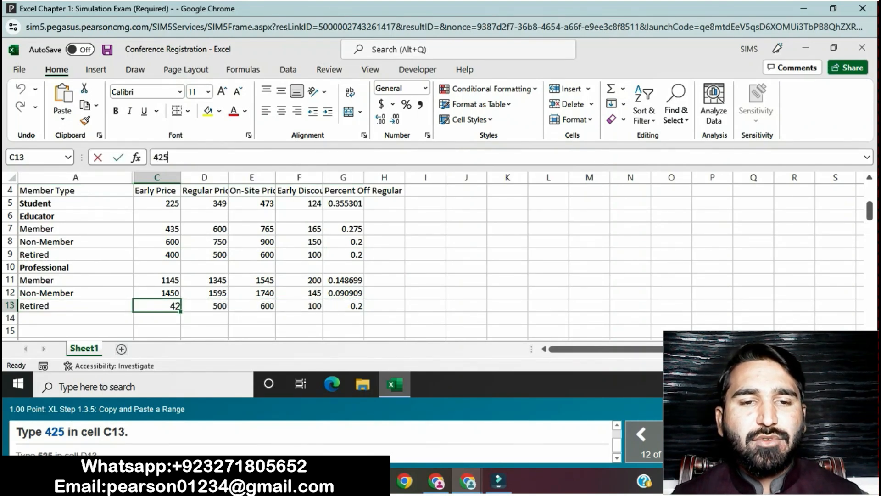
key("Return")
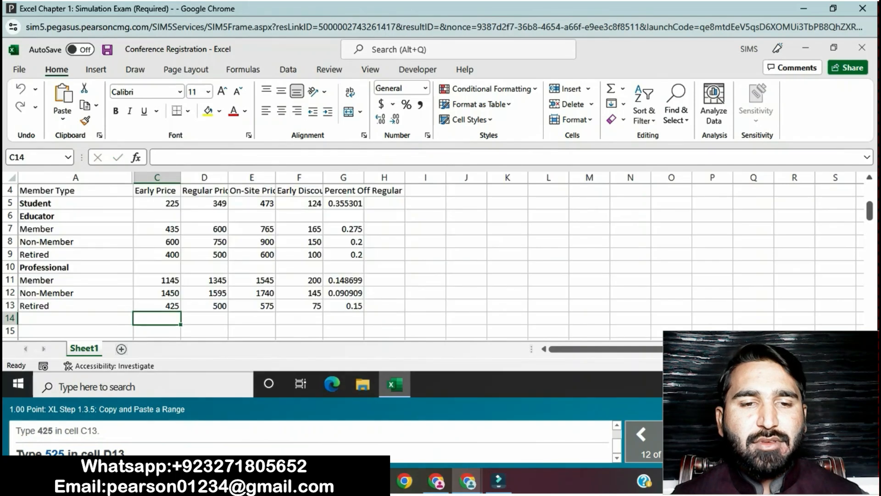
left_click(204, 306)
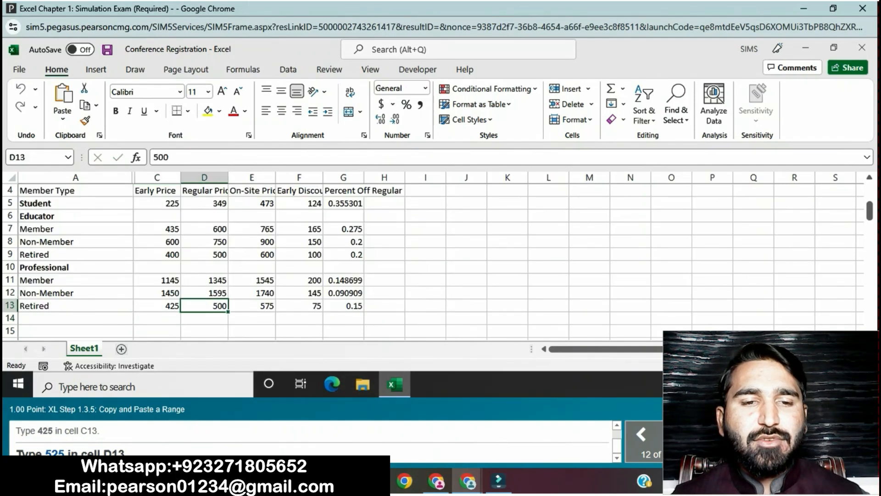
type("525")
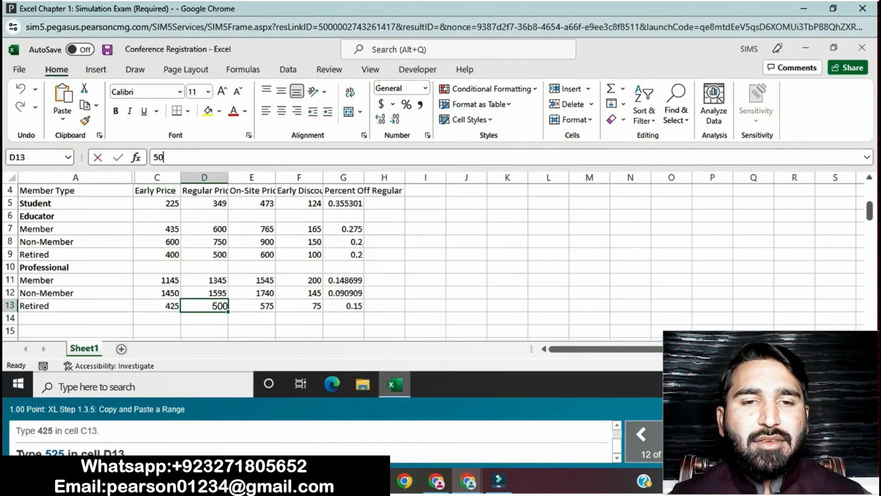
key("Return")
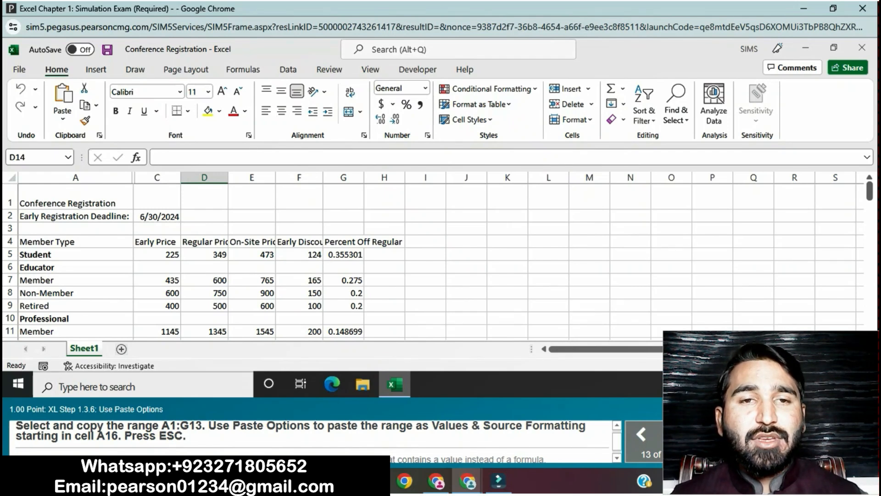
Copy the range A1:G13 and paste it as Values & Source Formatting starting in cell A16, then clear the copy marquee.
left_click_drag(76, 198, 344, 294)
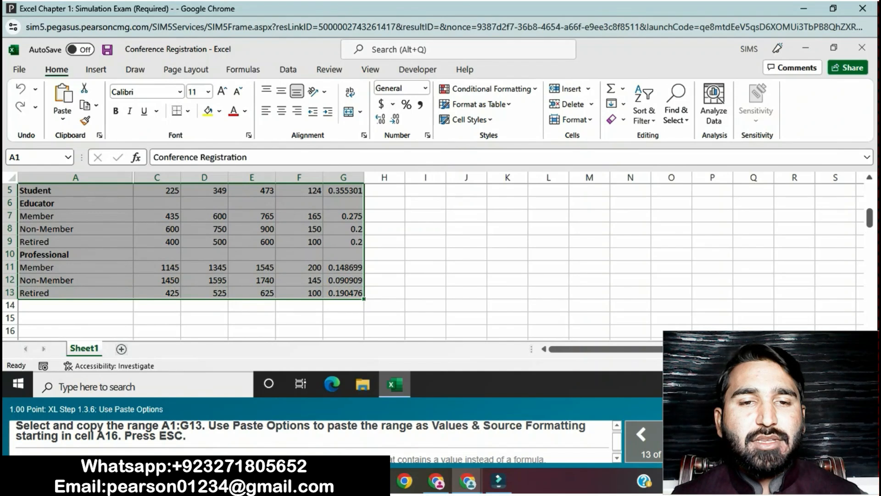
key("ctrl+c")
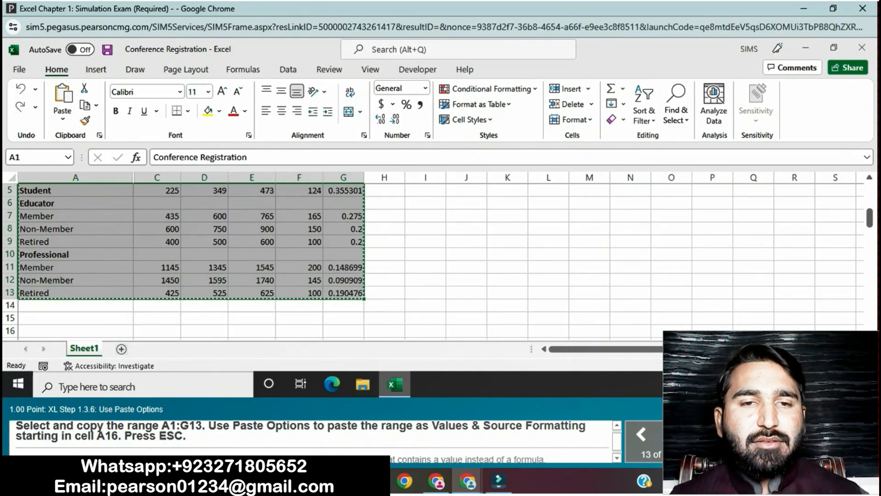
left_click(76, 331)
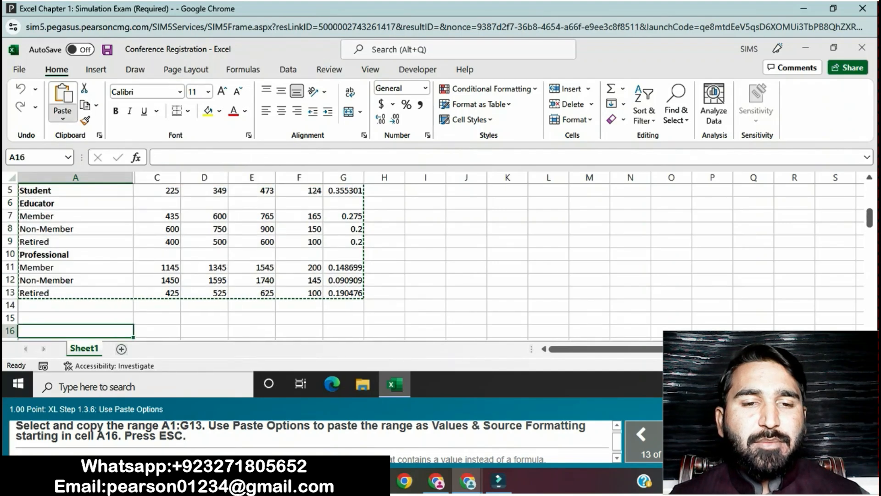
left_click(62, 116)
left_click(103, 214)
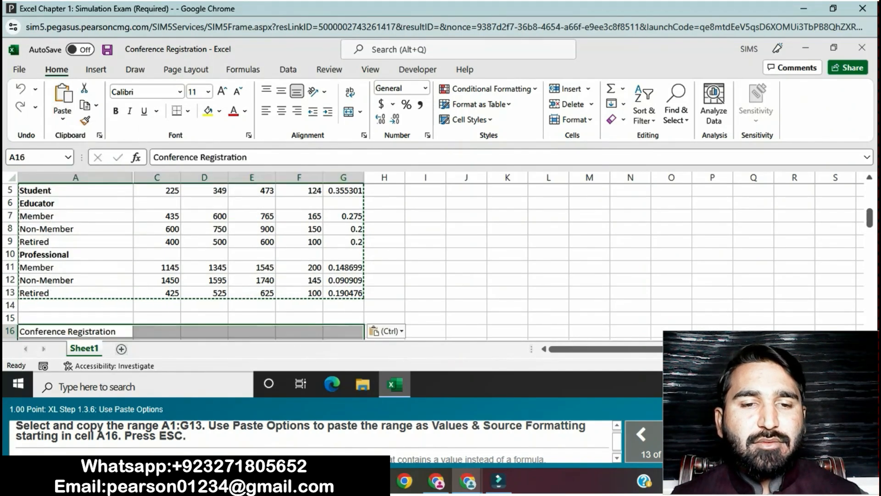
key("Escape")
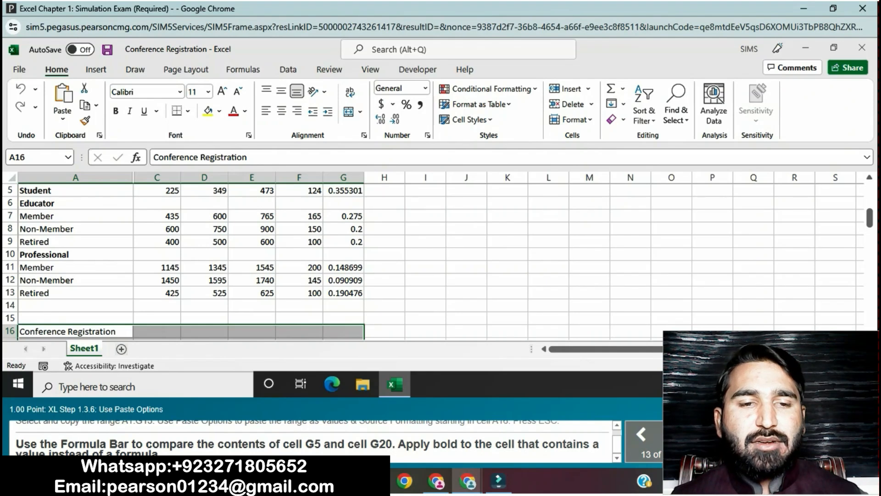
Compare the contents of cells G5 and G20, and apply bold to the value in G20.
scroll(413, 257, "up", 2)
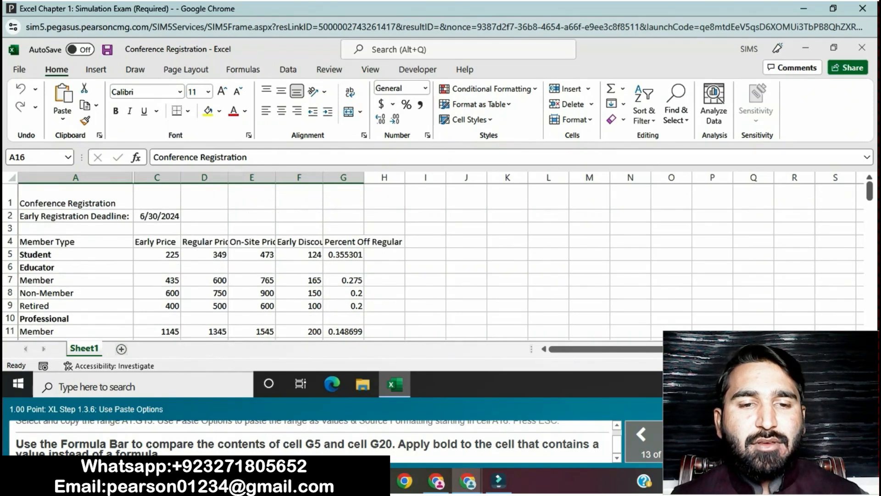
left_click(343, 254)
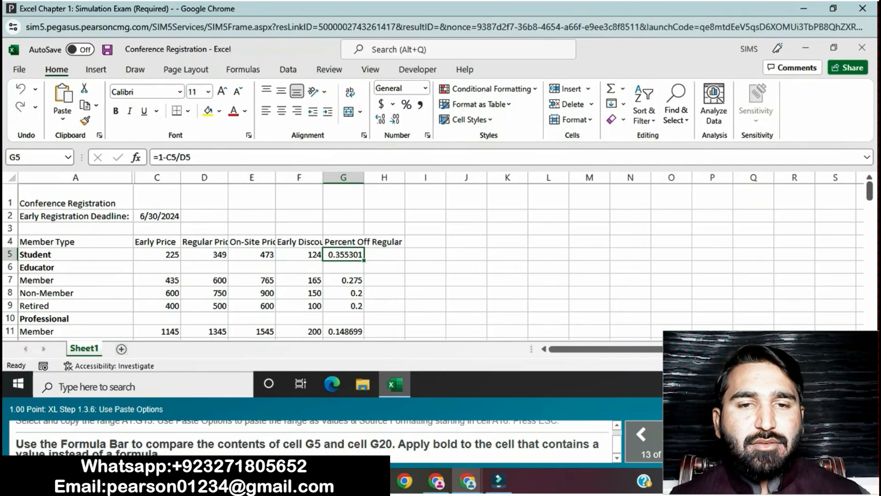
scroll(413, 257, "down", 3)
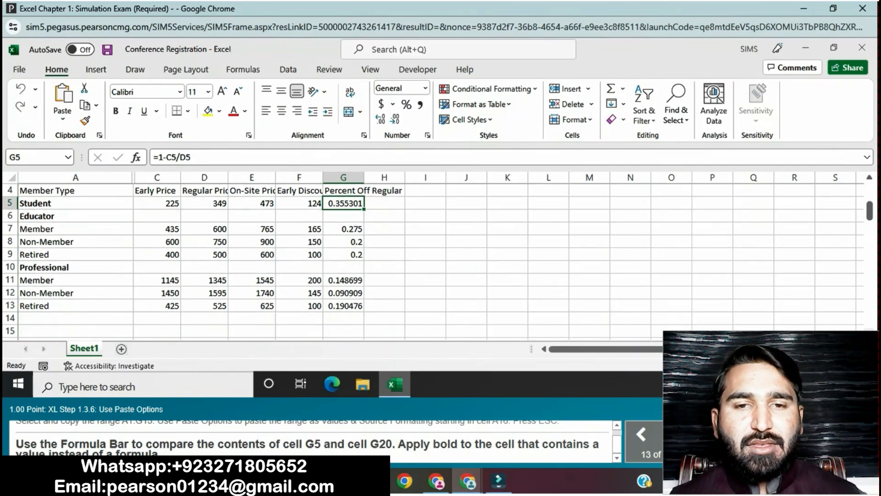
scroll(413, 257, "down", 1)
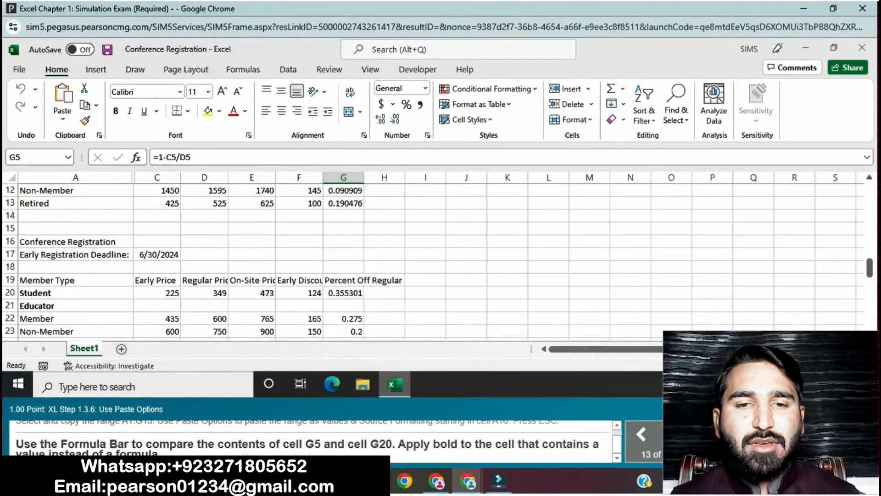
left_click(343, 293)
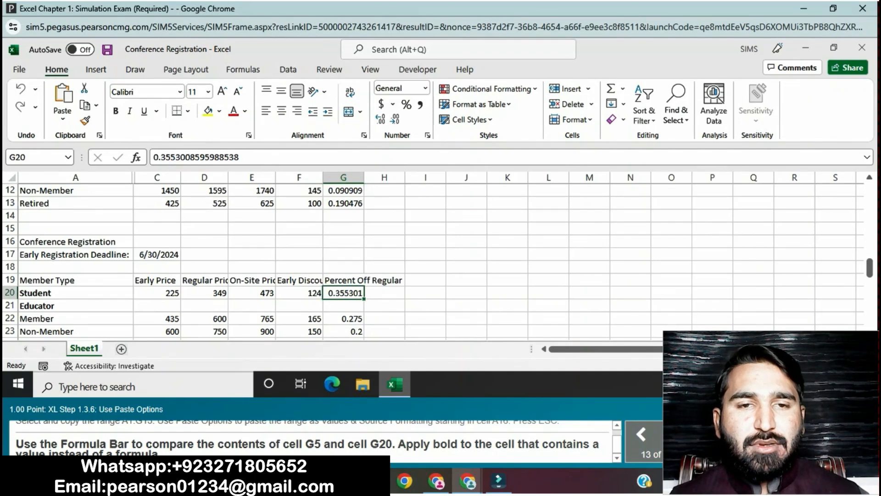
left_click(116, 111)
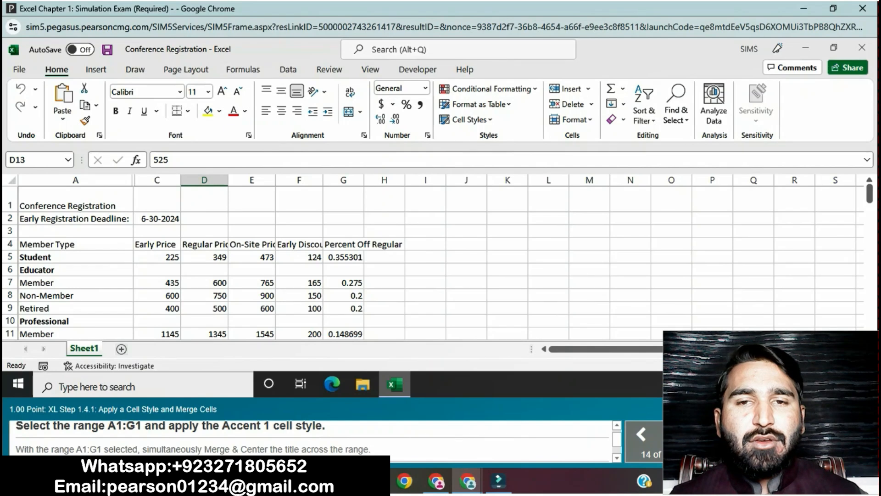
Apply the Accent 1 cell style to the title range A1:G1.
left_click_drag(75, 202, 343, 217)
left_click_drag(76, 201, 343, 201)
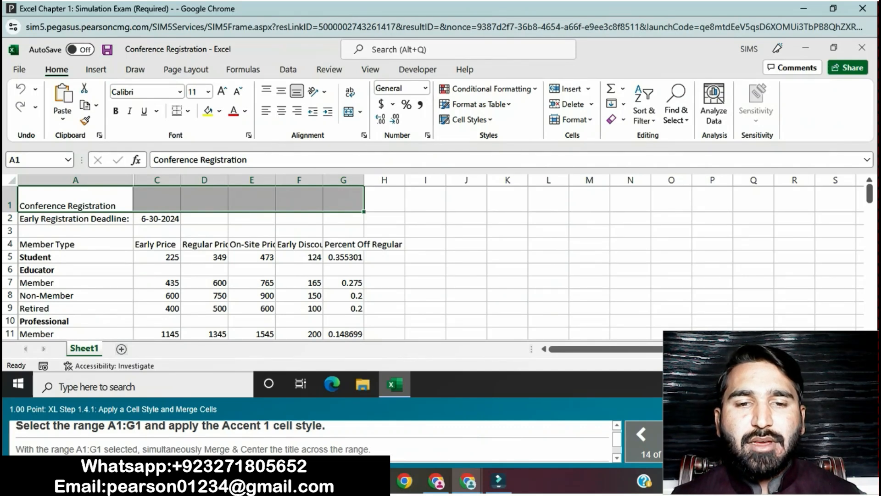
left_click(469, 119)
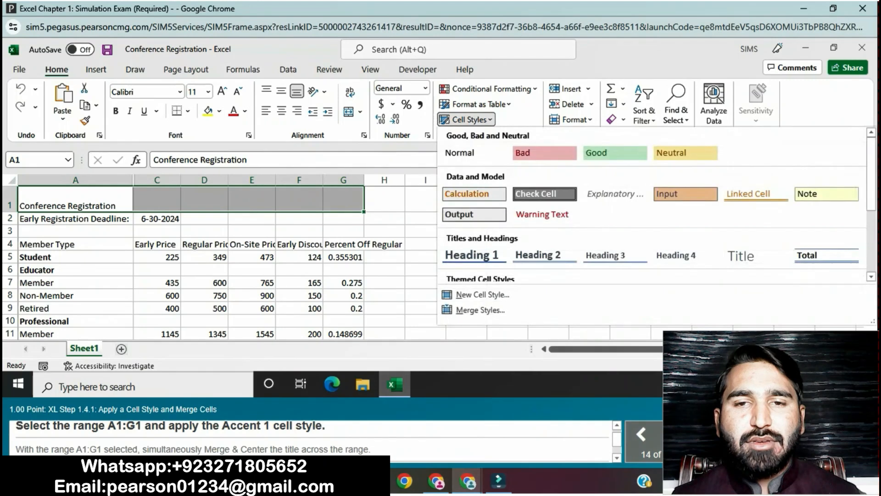
scroll(473, 255, "down", 3)
left_click(476, 234)
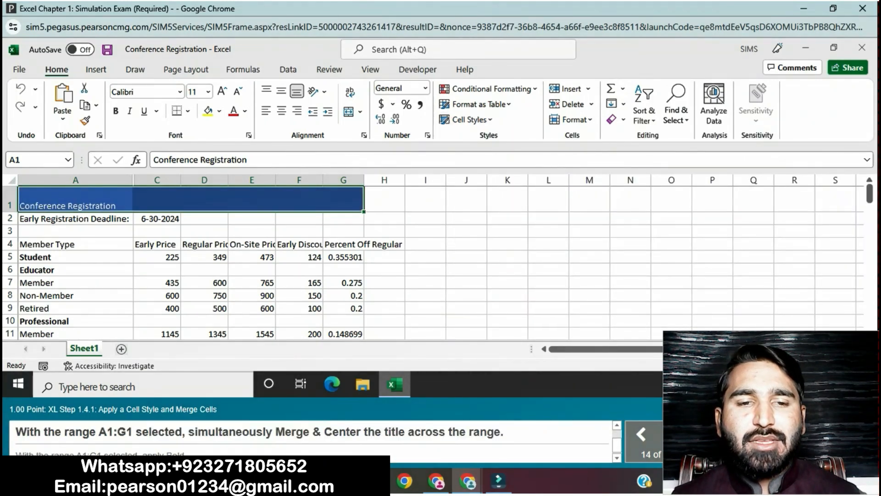
Merge and center the Conference Registration title across A1:G1 and make it bold.
left_click(360, 112)
left_click(381, 125)
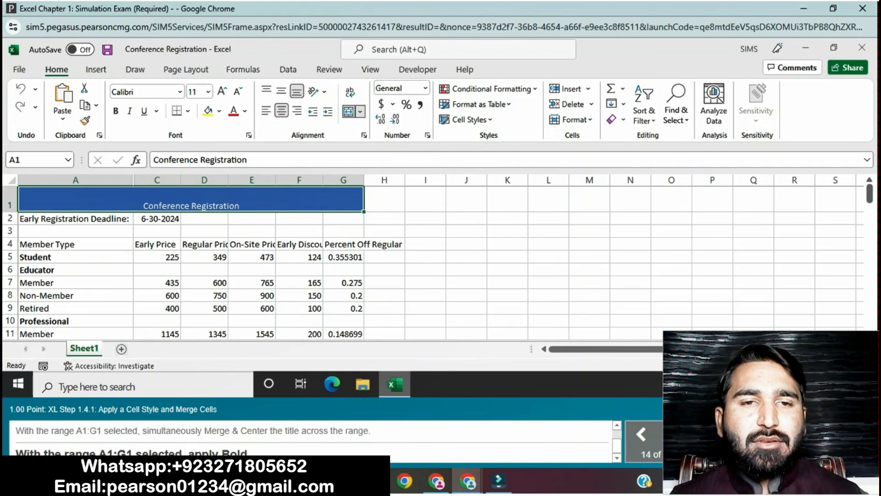
left_click(115, 110)
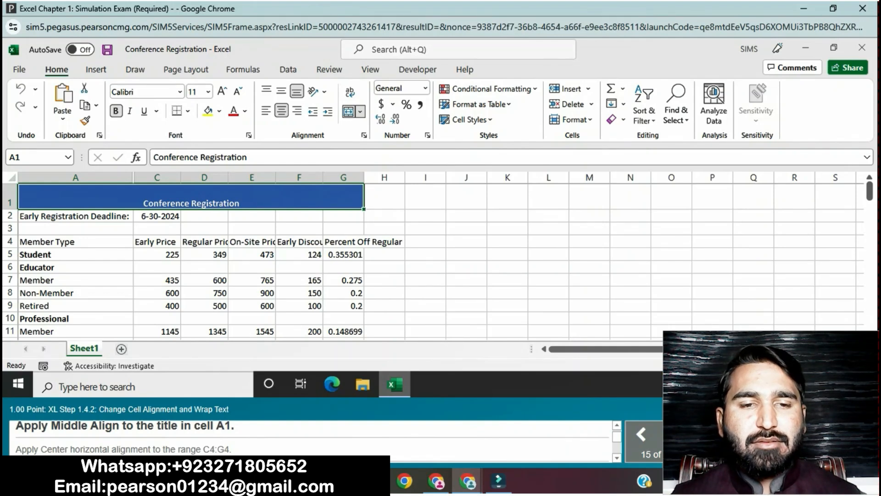
Middle-align the title in cell A1 and center the column headings in C4:G4 horizontally.
left_click(281, 91)
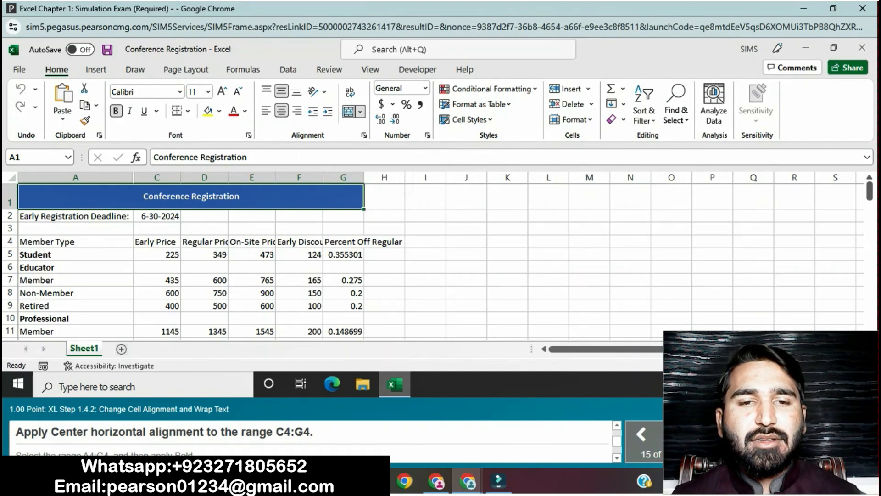
left_click_drag(45, 241, 344, 241)
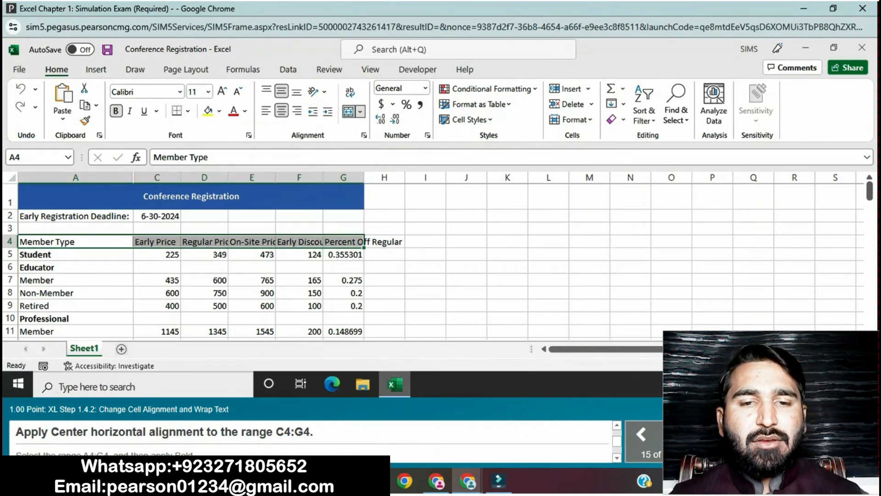
left_click_drag(156, 241, 343, 241)
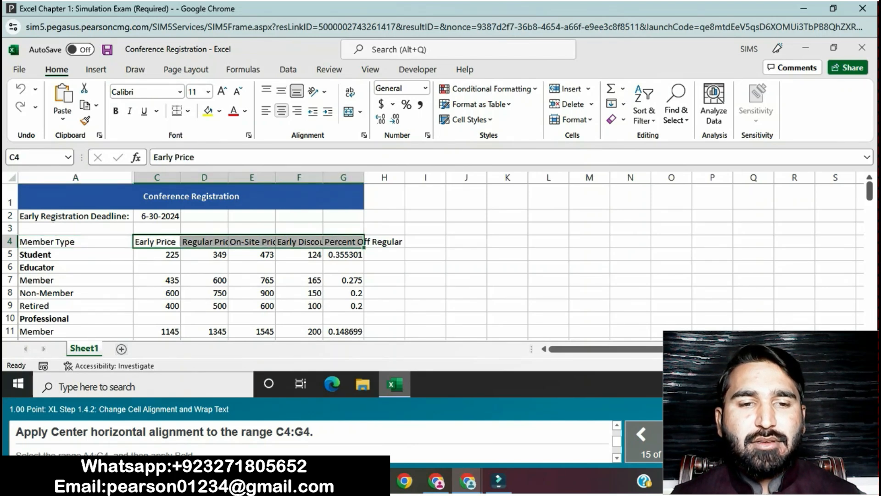
left_click(281, 111)
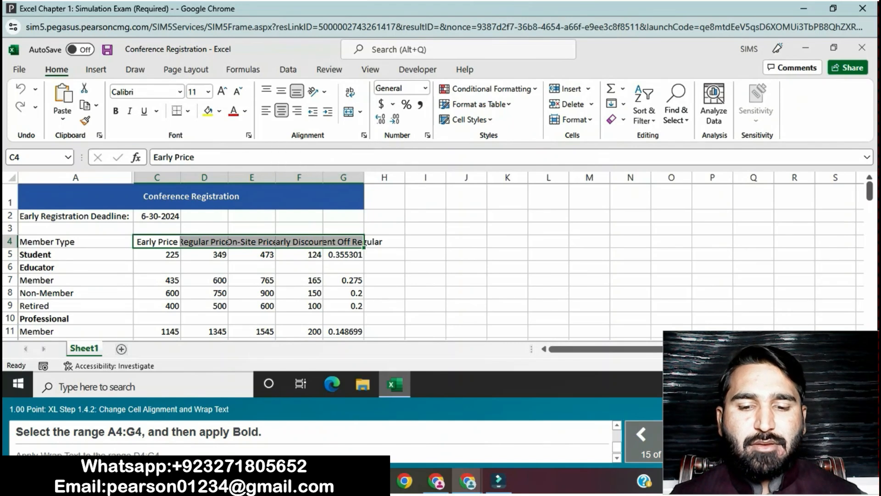
Apply bold to the column headings in the range A4:G4.
left_click(76, 241)
left_click_drag(76, 242, 343, 242)
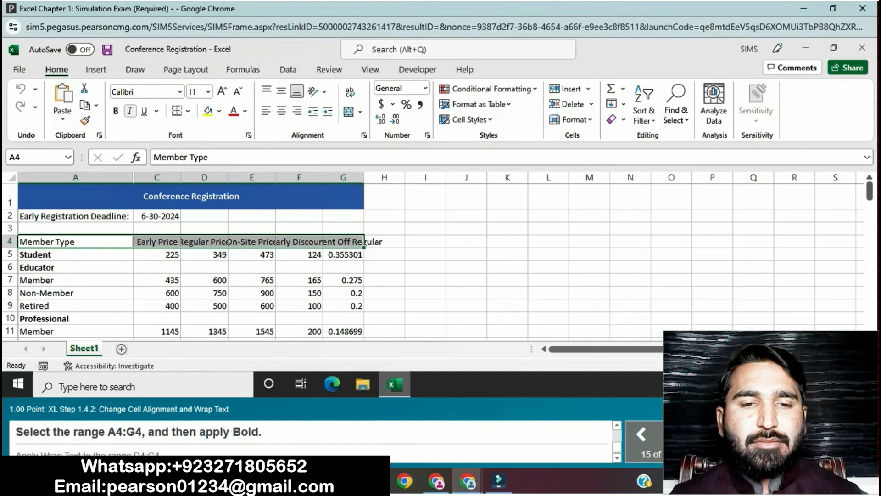
left_click(116, 111)
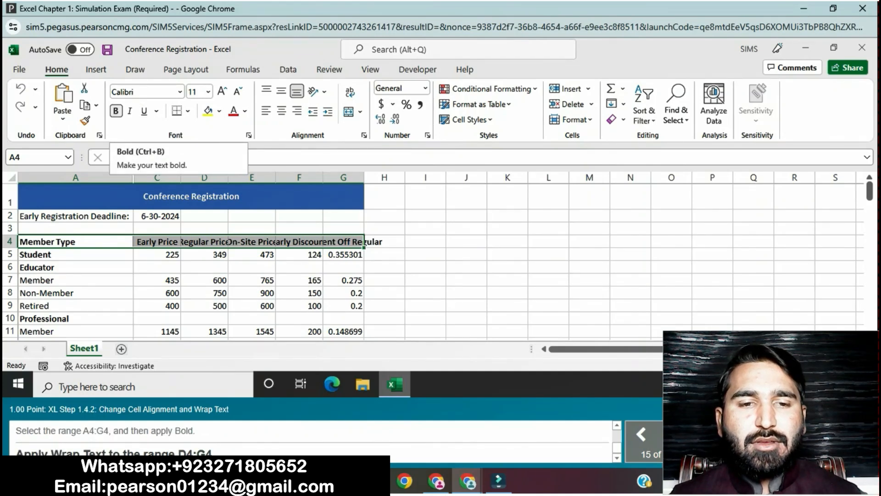
left_click(116, 111)
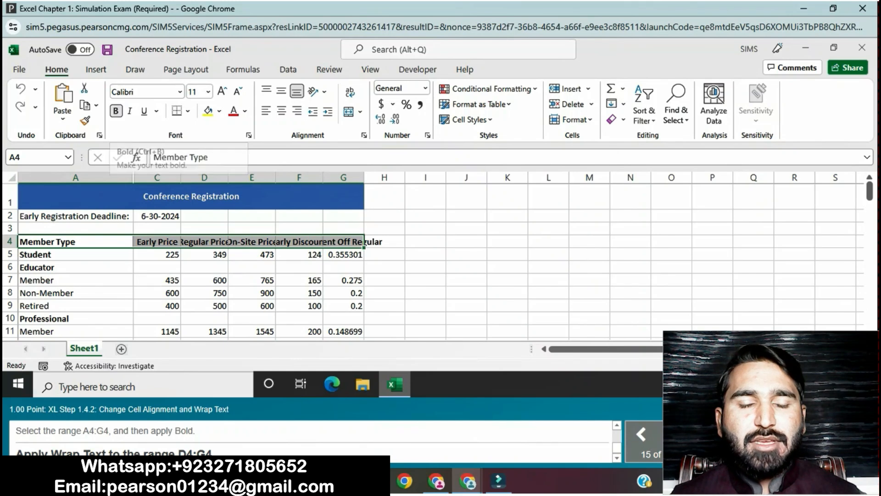
Wrap the text of the column headings in the range D4:G4.
left_click(204, 242)
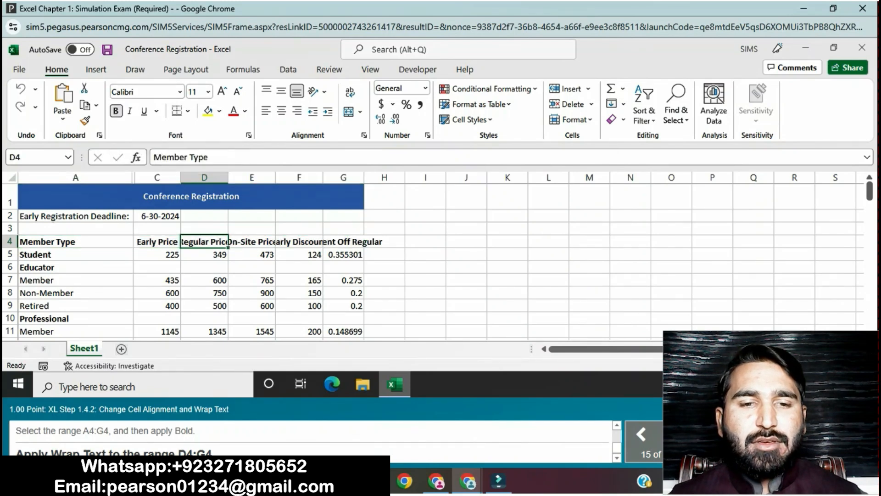
left_click_drag(205, 241, 349, 241)
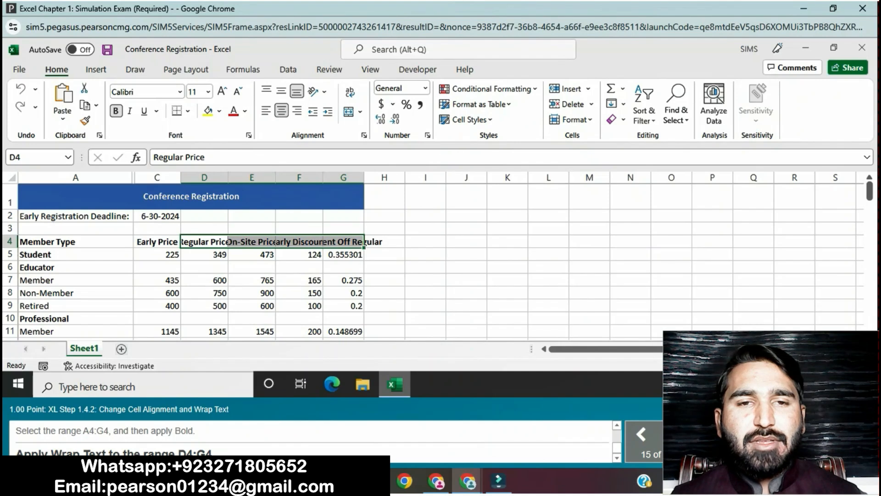
left_click(350, 92)
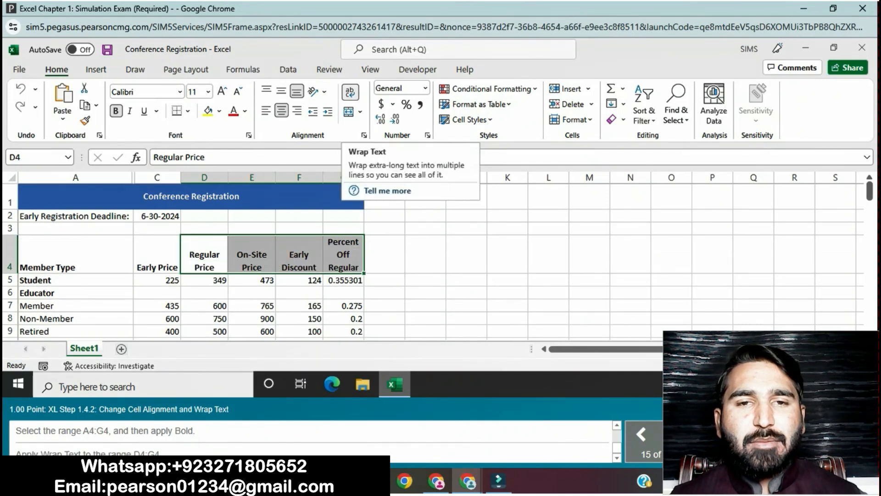